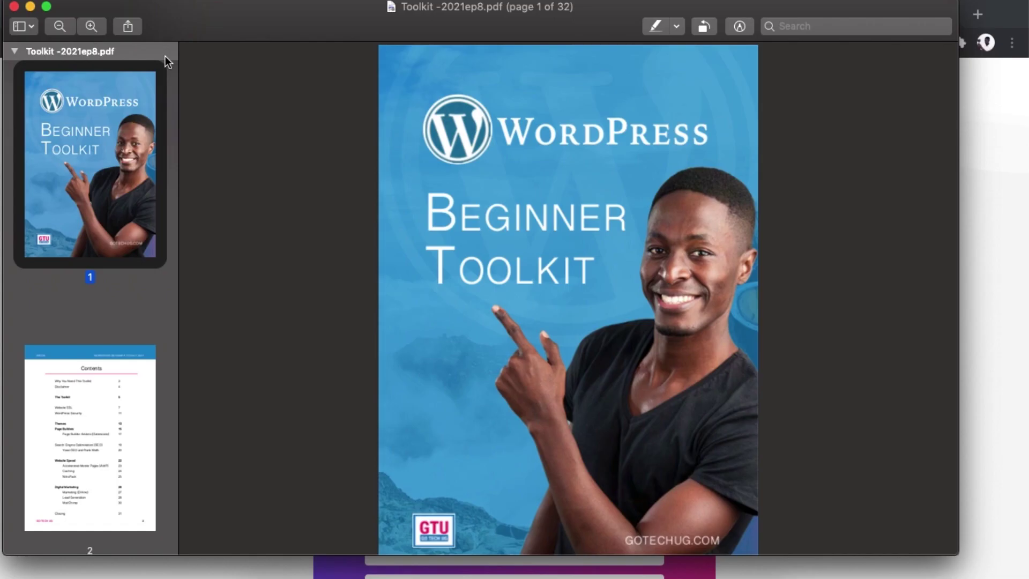
Step: Scroll through the Contact page's Instagram gallery, then bring up the developers.facebook.com browser window
{"action": "scroll", "coordinate": [395, 215], "scroll_direction": "down", "scroll_amount": 10}
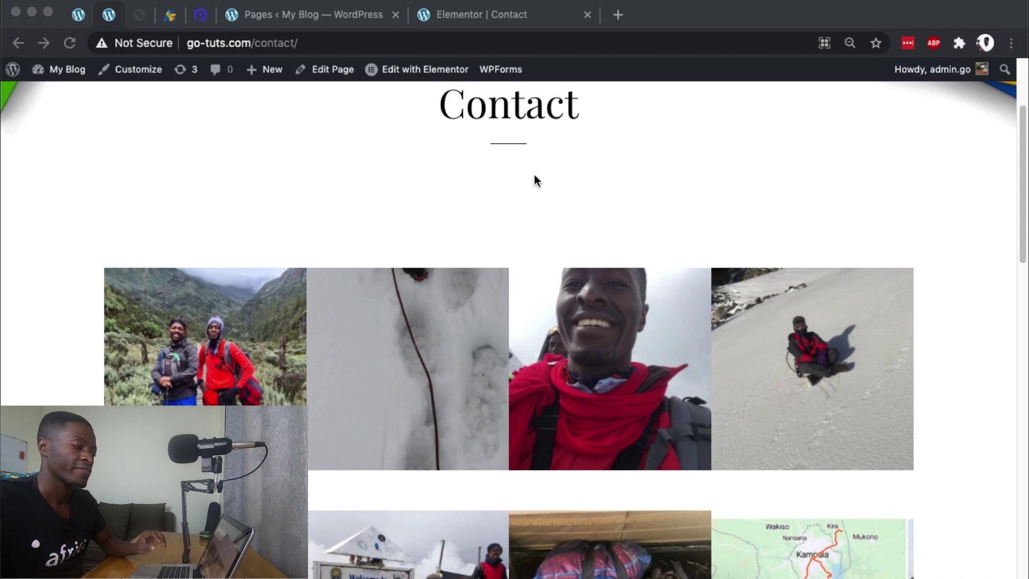
{"action": "scroll", "coordinate": [537, 181], "scroll_direction": "down", "scroll_amount": 5}
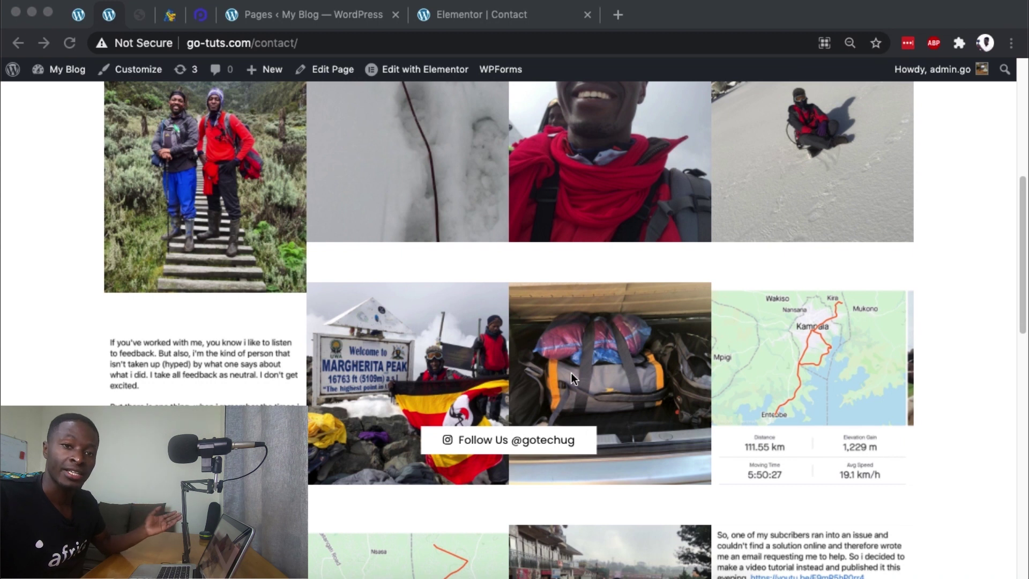
{"action": "key", "text": "super+l"}
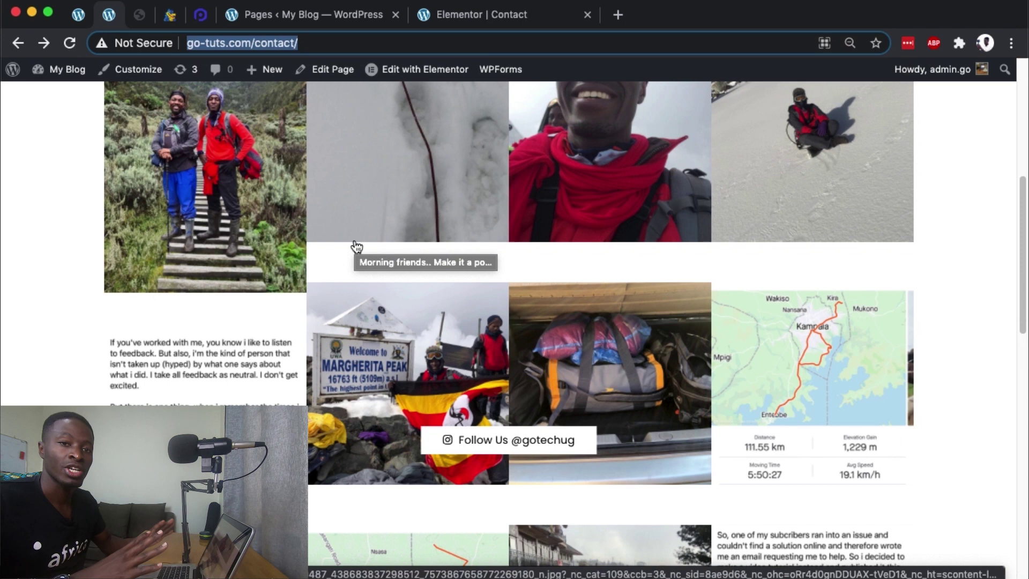
{"action": "scroll", "coordinate": [448, 282], "scroll_direction": "up", "scroll_amount": 3}
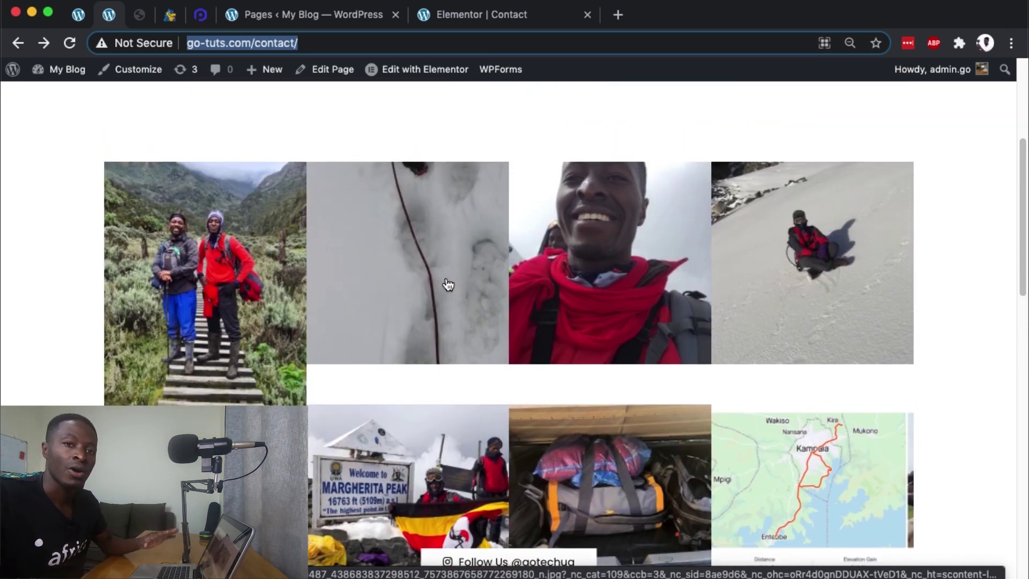
{"action": "scroll", "coordinate": [448, 284], "scroll_direction": "up", "scroll_amount": 4}
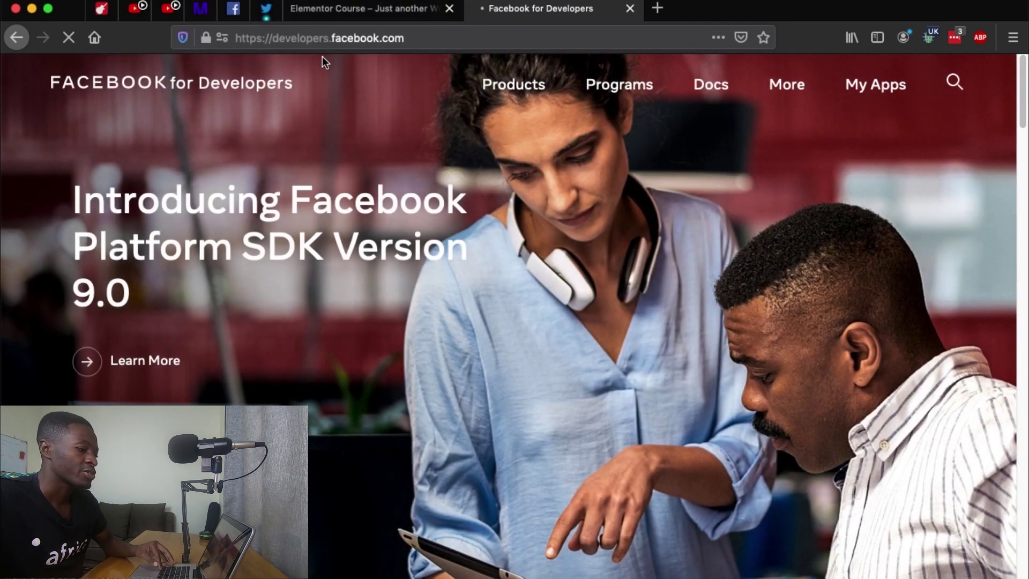
Step: From My Apps, start a new app of type More Options > Something Else and reach its details form
{"action": "left_click", "coordinate": [868, 94]}
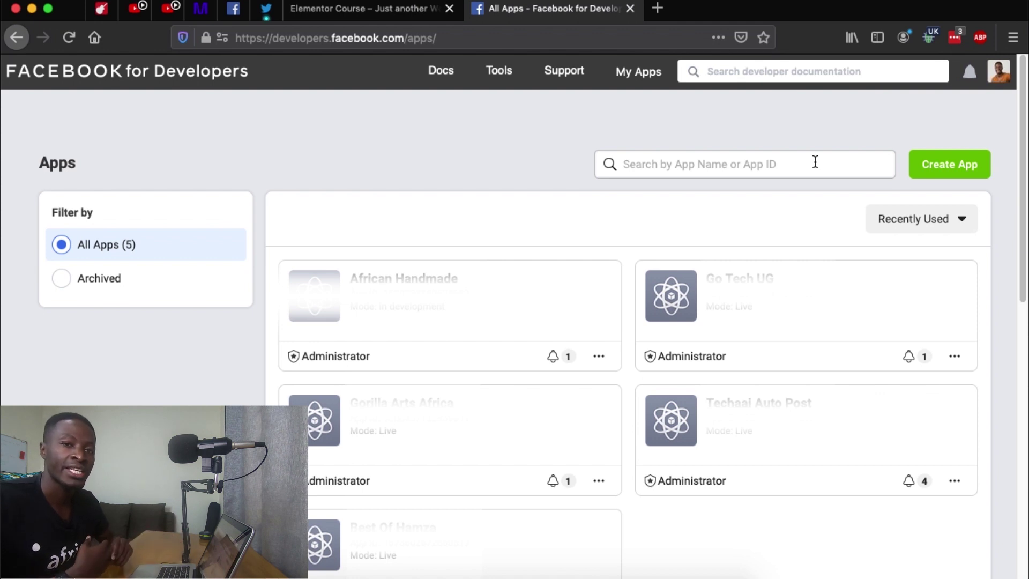
{"action": "left_click", "coordinate": [944, 165]}
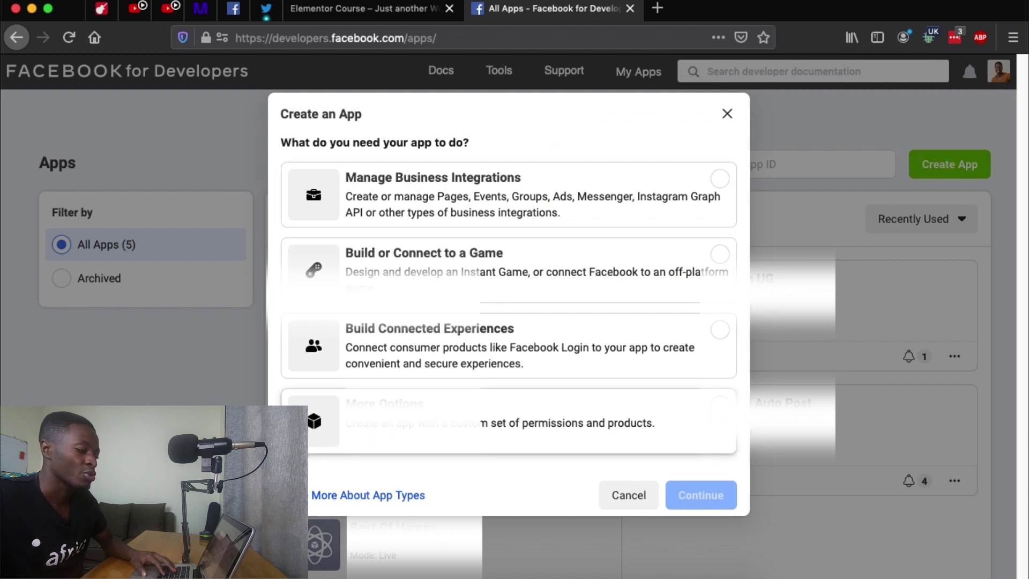
{"action": "left_click", "coordinate": [536, 424]}
{"action": "left_click", "coordinate": [688, 487]}
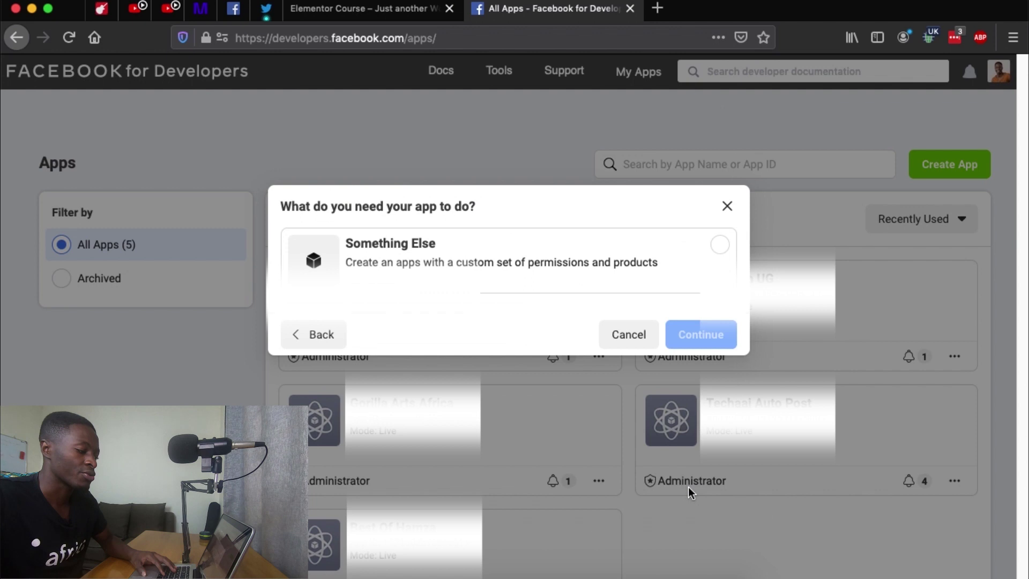
{"action": "left_click", "coordinate": [641, 263]}
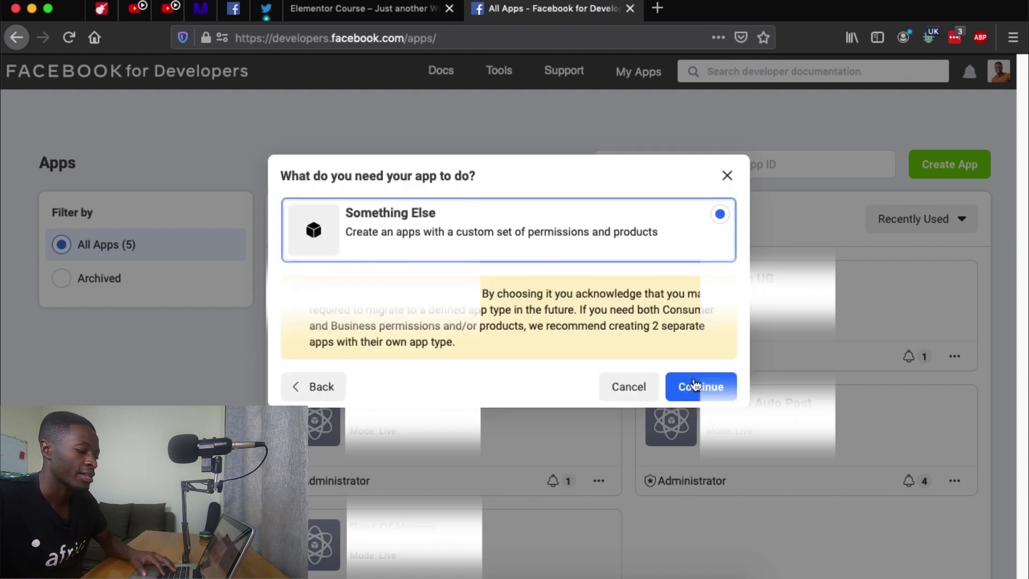
{"action": "left_click", "coordinate": [693, 381]}
{"action": "left_click", "coordinate": [510, 195]}
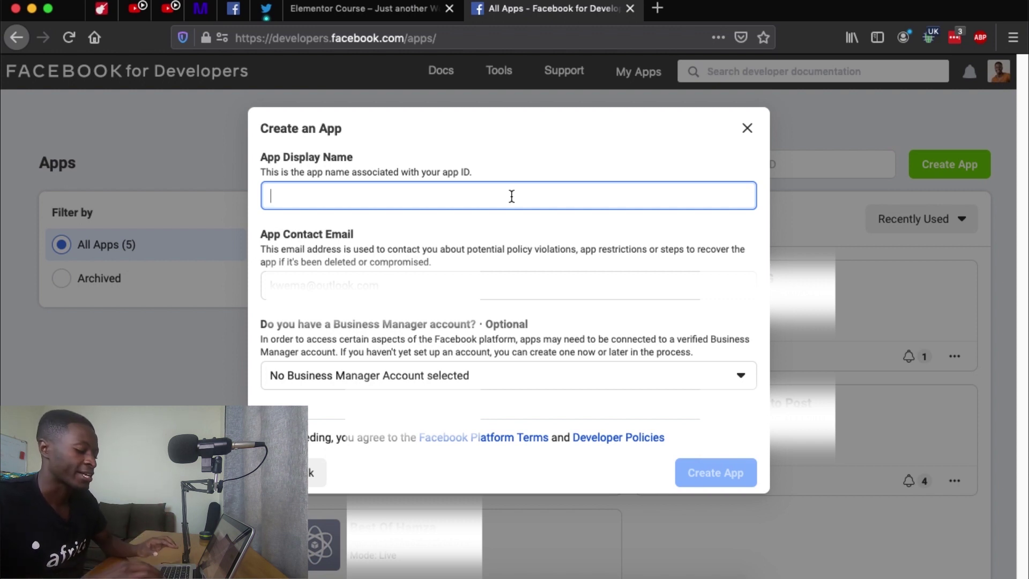
Step: Name the app 'Display Photos Feed' and fill in the app contact e-mail
{"action": "type", "text": "Display"}
{"action": "type", "text": " Phto"}
{"action": "type", "text": "otos feed"}
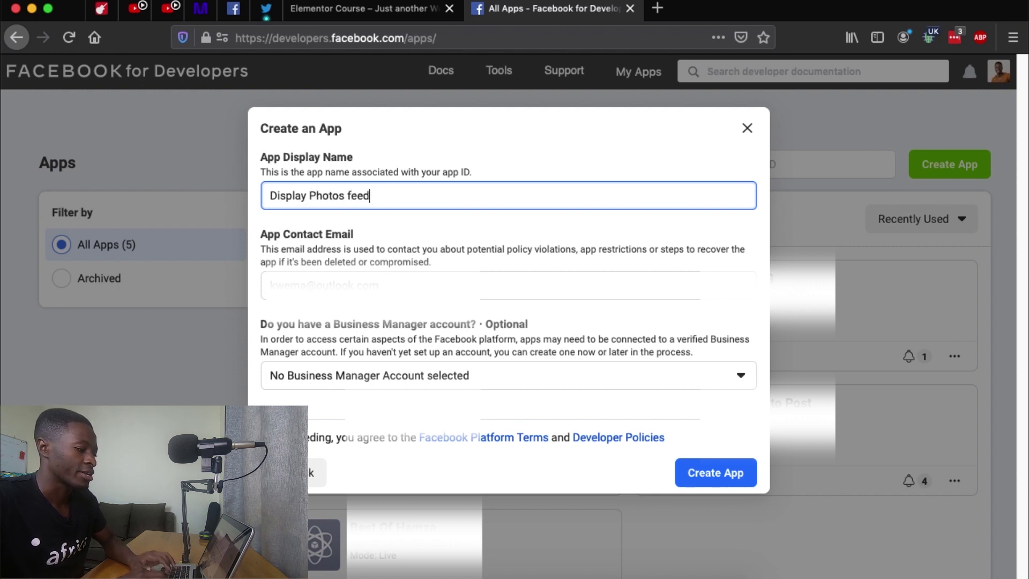
{"action": "key", "text": "BackSpace"}
{"action": "key", "text": "BackSpace"}
{"action": "key", "text": "BackSpace"}
{"action": "key", "text": "BackSpace"}
{"action": "type", "text": "Feed"}
{"action": "left_click", "coordinate": [433, 281]}
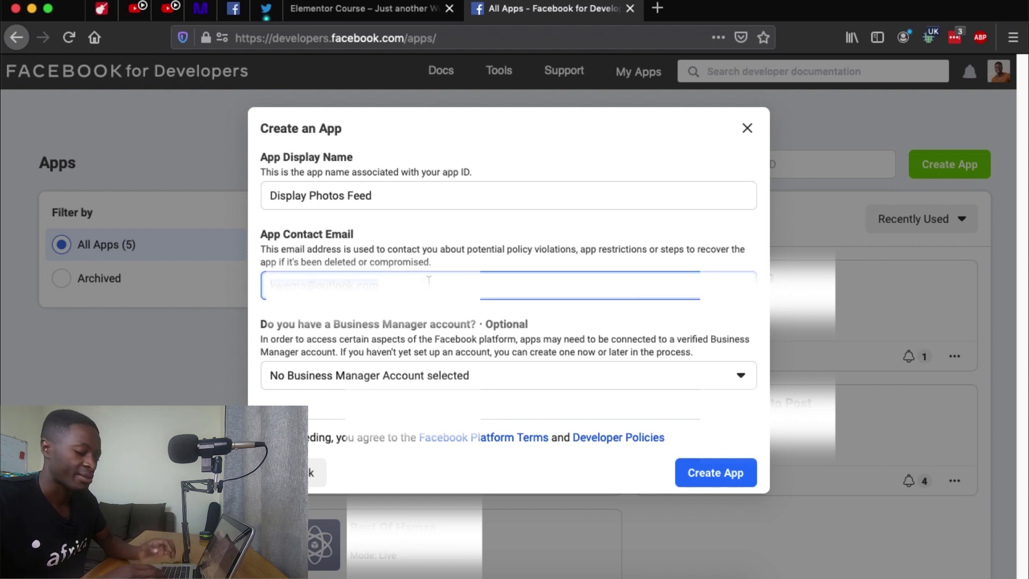
{"action": "key", "text": "Tab"}
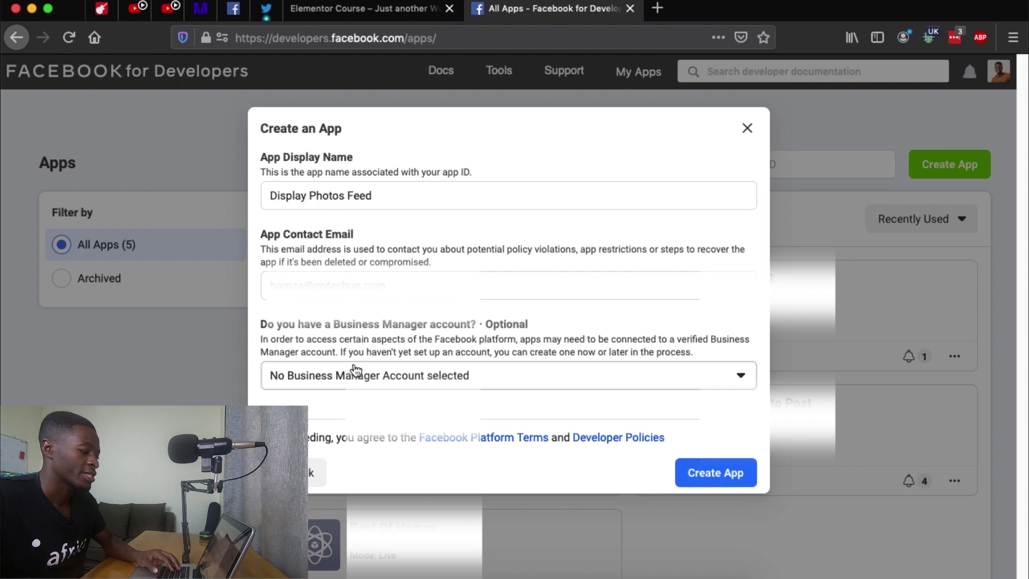
Step: Create the app and pass the bicycle-image security check
{"action": "left_click", "coordinate": [696, 473]}
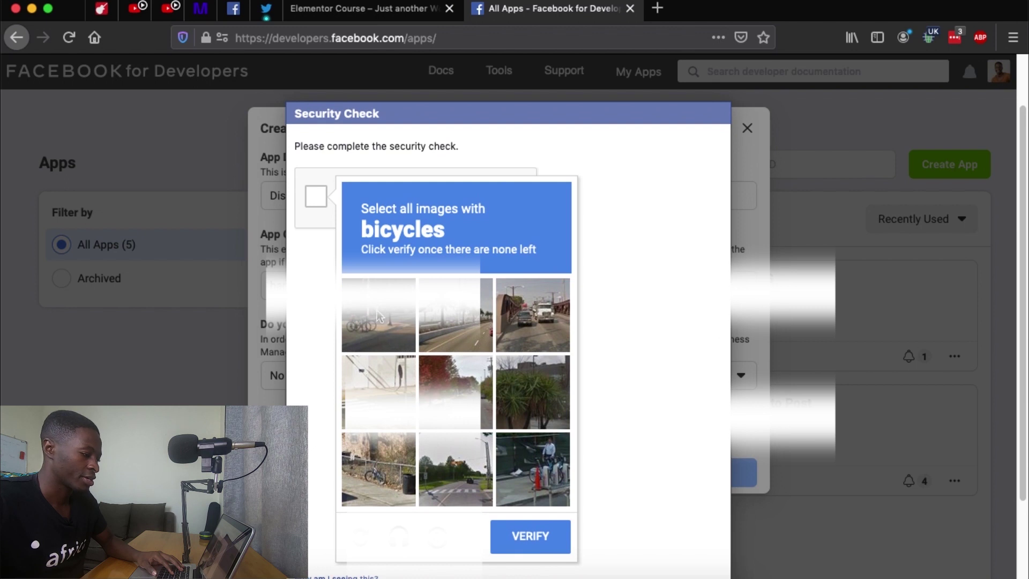
{"action": "left_click", "coordinate": [379, 317]}
{"action": "left_click", "coordinate": [377, 465]}
{"action": "left_click", "coordinate": [532, 468]}
{"action": "left_click", "coordinate": [530, 536]}
{"action": "left_click", "coordinate": [654, 365]}
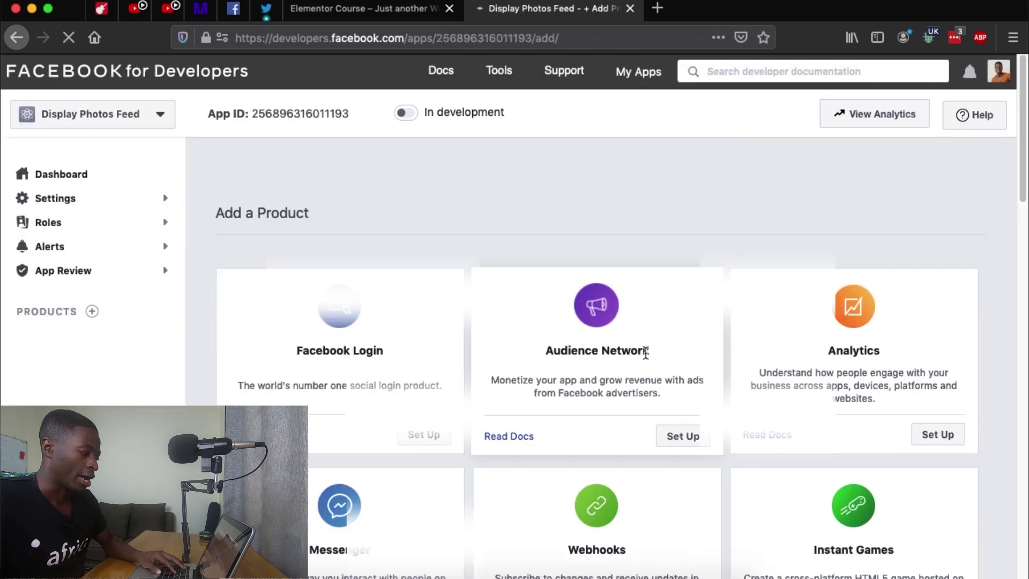
Step: Set up the Instagram Basic Display product and create its Instagram app, keeping the name Display Photos Feed
{"action": "scroll", "coordinate": [644, 351], "scroll_direction": "down", "scroll_amount": 6}
{"action": "scroll", "coordinate": [645, 351], "scroll_direction": "down", "scroll_amount": 4}
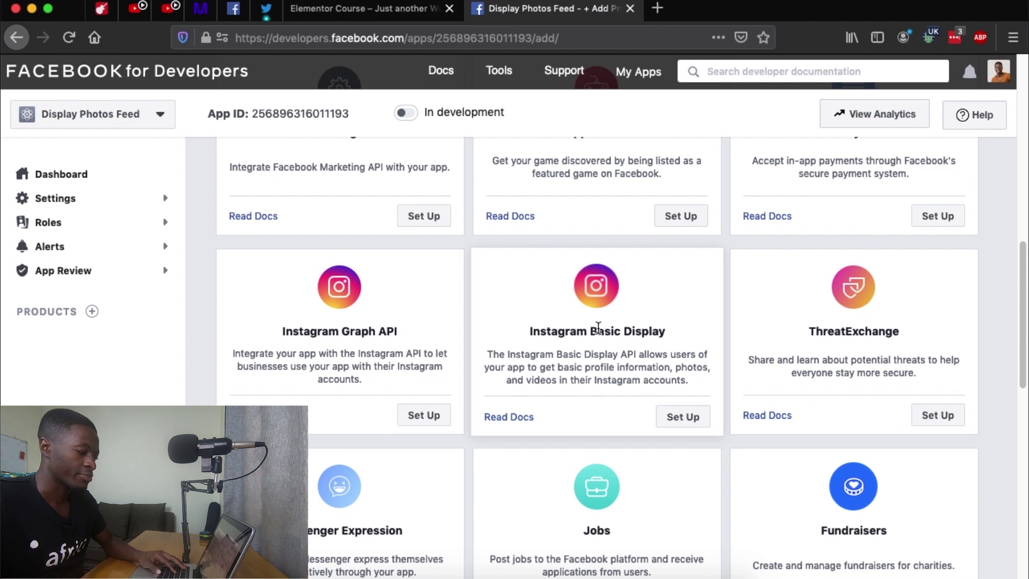
{"action": "left_click", "coordinate": [674, 423]}
{"action": "scroll", "coordinate": [673, 422], "scroll_direction": "down", "scroll_amount": 7}
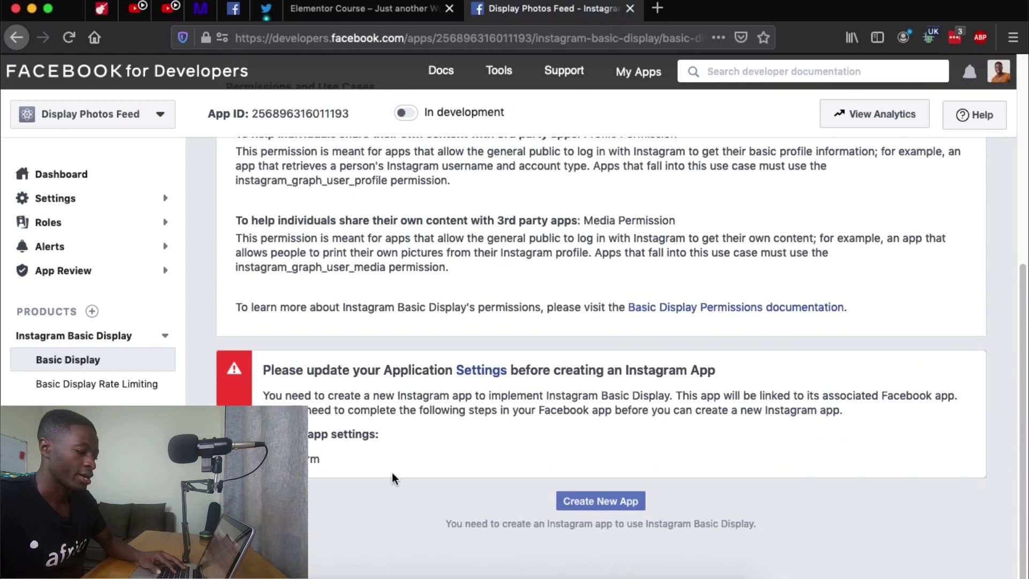
{"action": "left_click", "coordinate": [604, 502]}
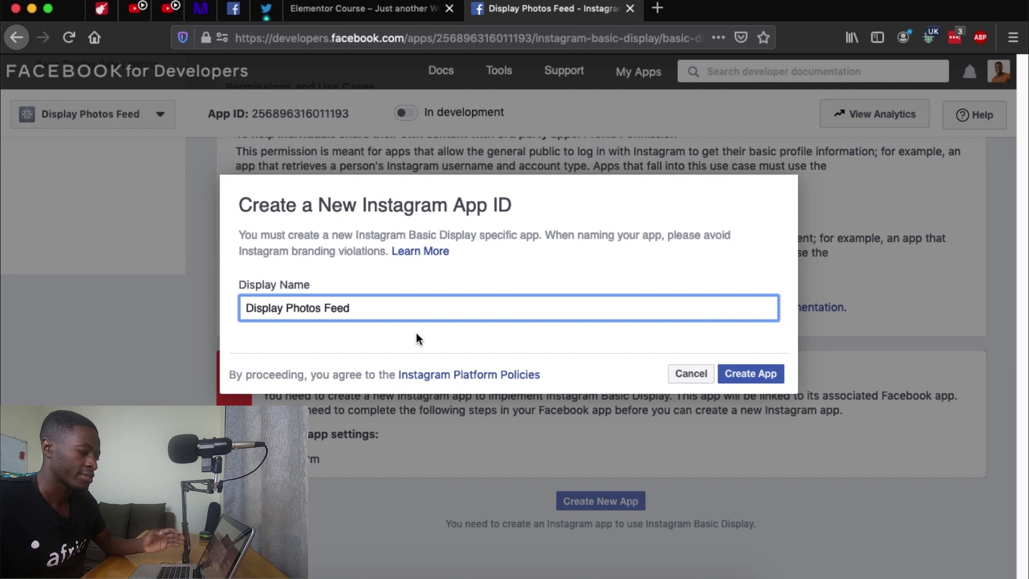
{"action": "left_click", "coordinate": [755, 382]}
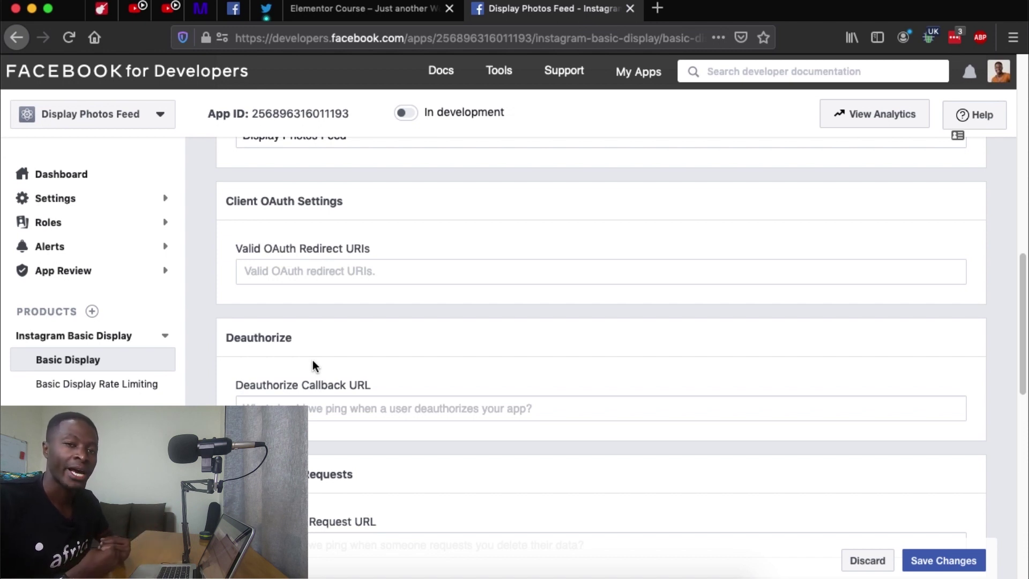
Step: Paste the PowerPack instagram-token redirect URL as the Valid OAuth Redirect URI
{"action": "left_click", "coordinate": [354, 272]}
{"action": "key", "text": "super+v"}
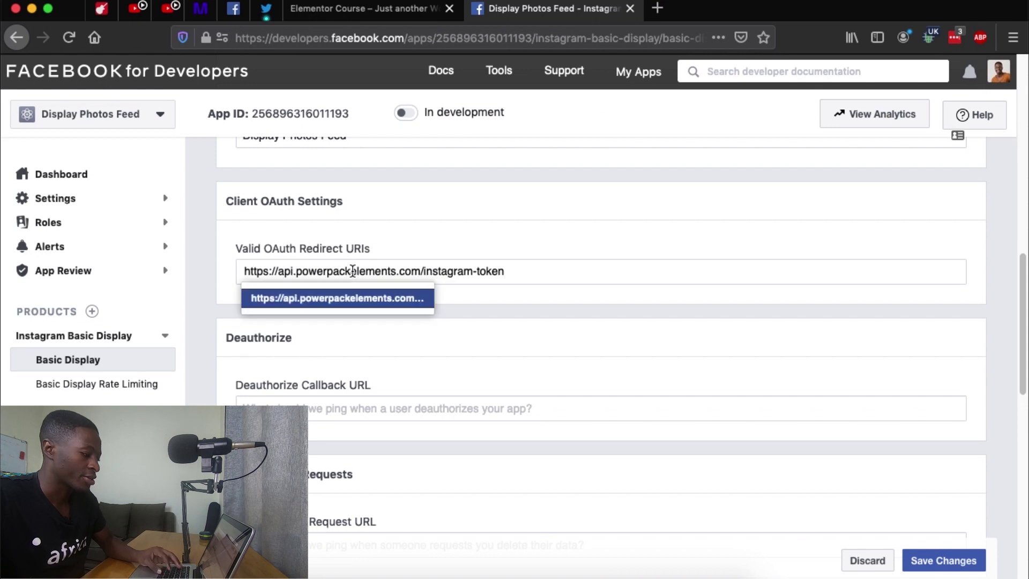
{"action": "key", "text": "Return"}
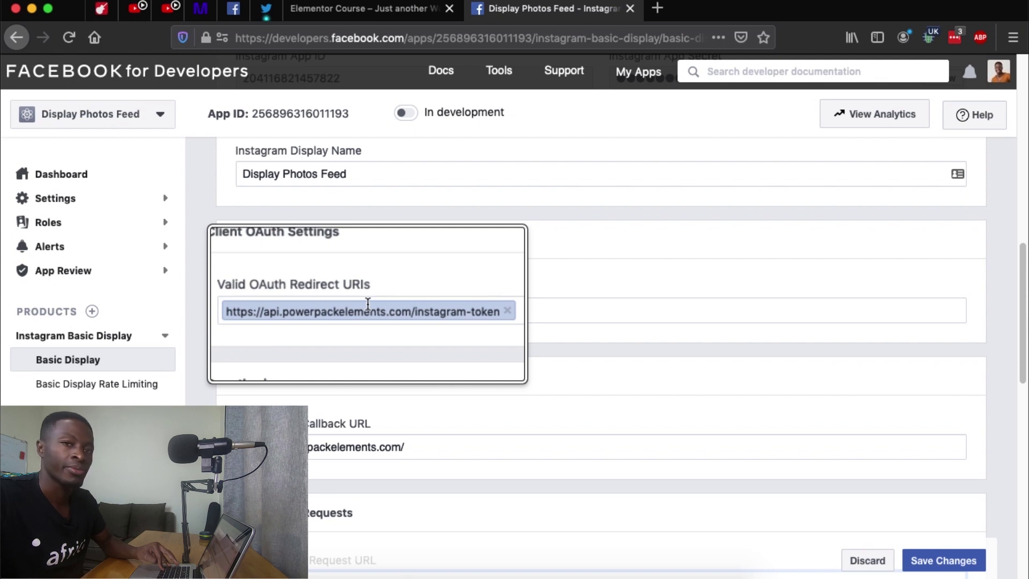
Step: Enter powerpackelements.com for the Deauthorize and Data Deletion URLs and save the settings
{"action": "scroll", "coordinate": [356, 417], "scroll_direction": "down", "scroll_amount": 3}
{"action": "left_click", "coordinate": [356, 428]}
{"action": "type", "text": "https://powerpackelements.com/"}
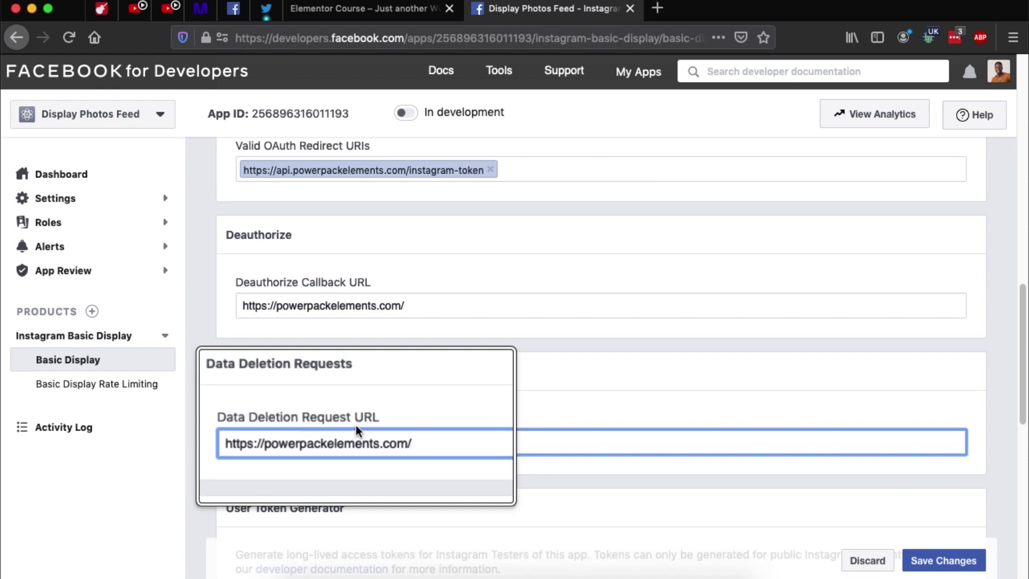
{"action": "left_click", "coordinate": [935, 560]}
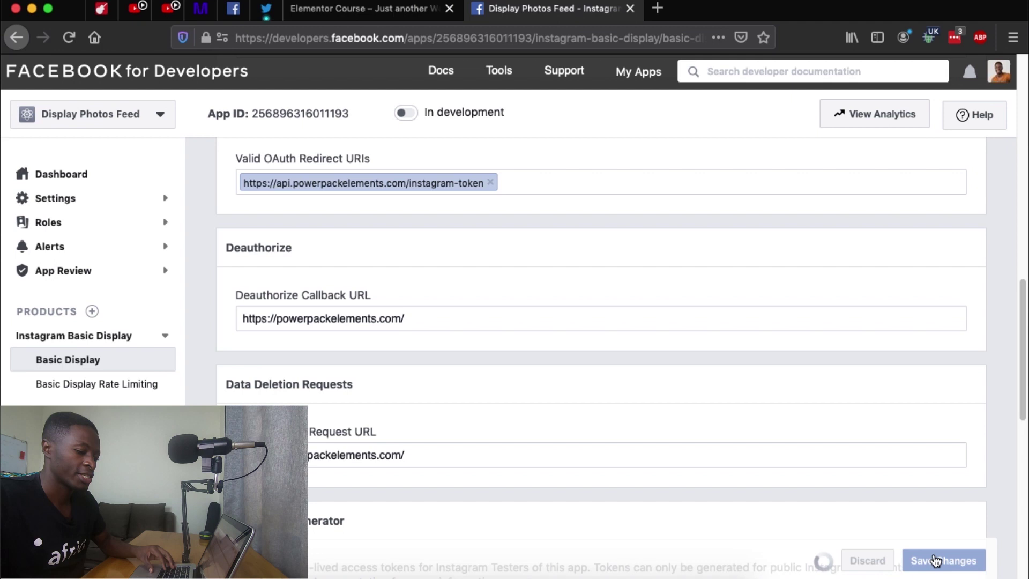
{"action": "scroll", "coordinate": [749, 452], "scroll_direction": "down", "scroll_amount": 8}
{"action": "left_click", "coordinate": [594, 315]}
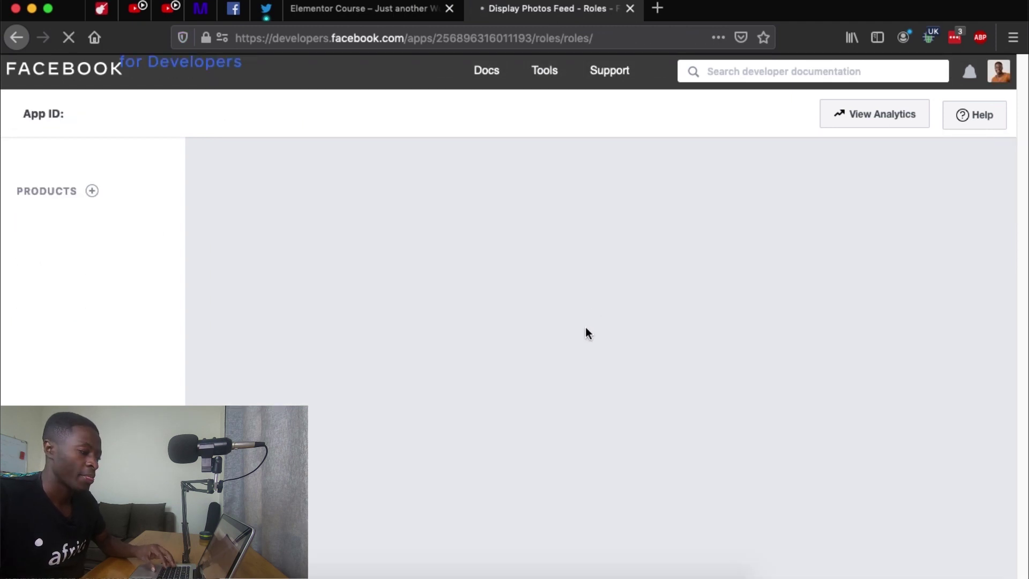
Step: Invite the site's Instagram account as an Instagram tester and open Instagram's Apps and Websites settings
{"action": "scroll", "coordinate": [583, 329], "scroll_direction": "down", "scroll_amount": 5}
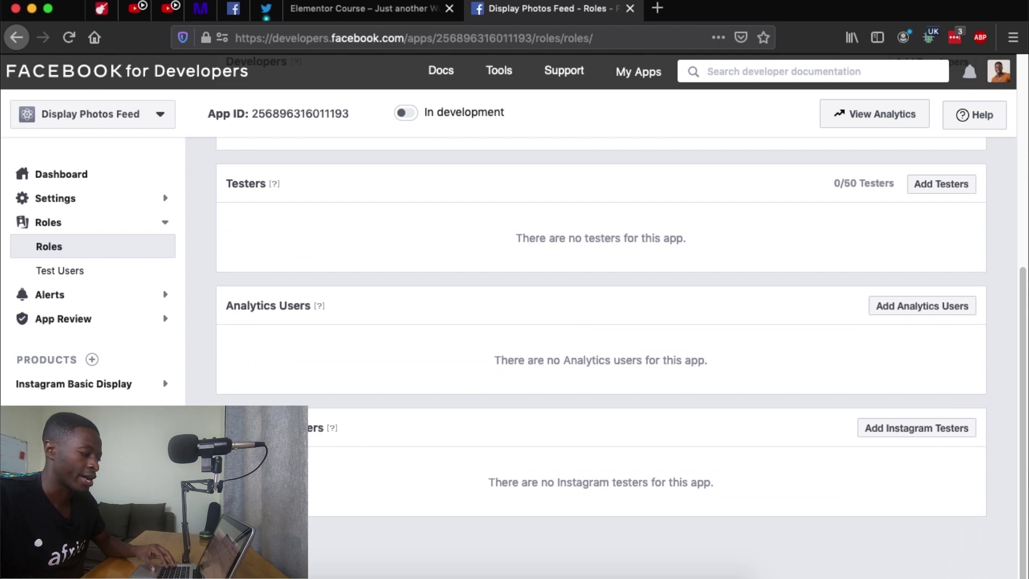
{"action": "left_click", "coordinate": [942, 438]}
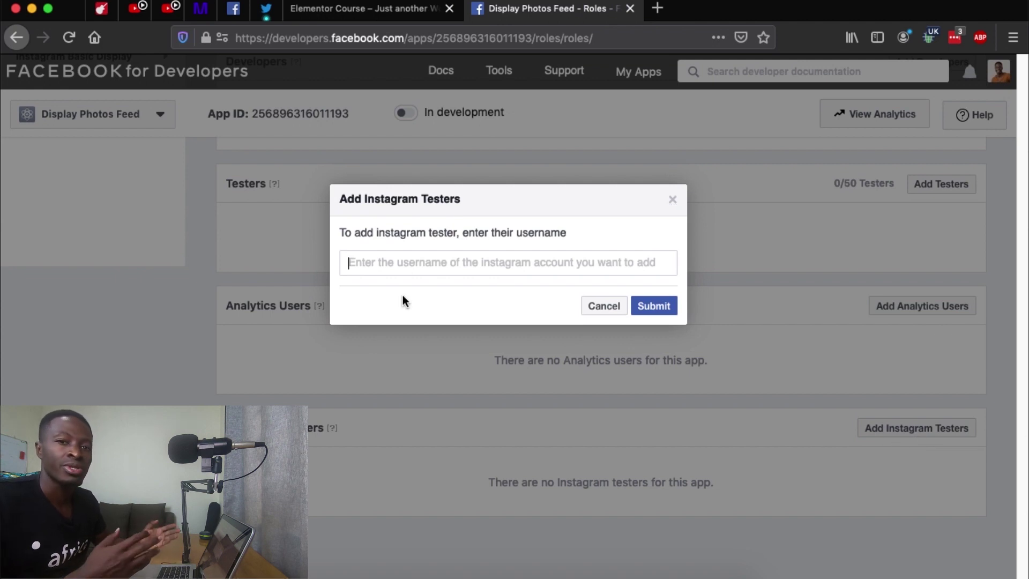
{"action": "type", "text": "got"}
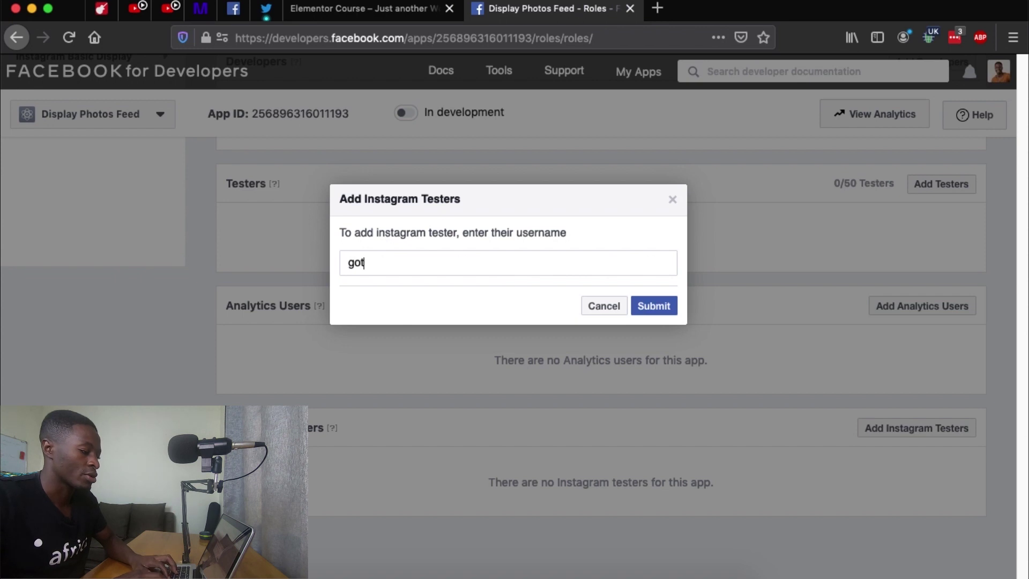
{"action": "type", "text": "echug"}
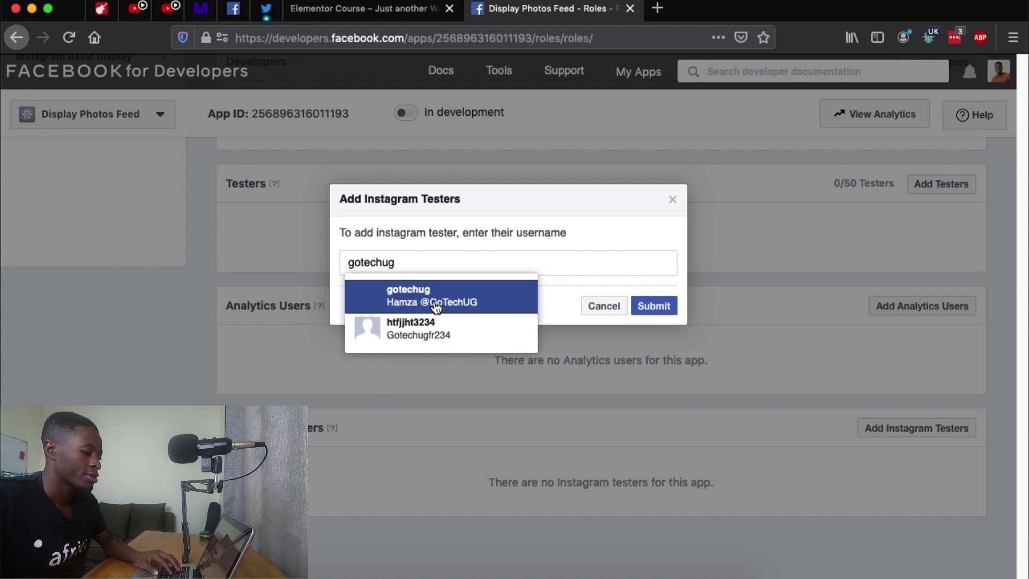
{"action": "left_click", "coordinate": [439, 296]}
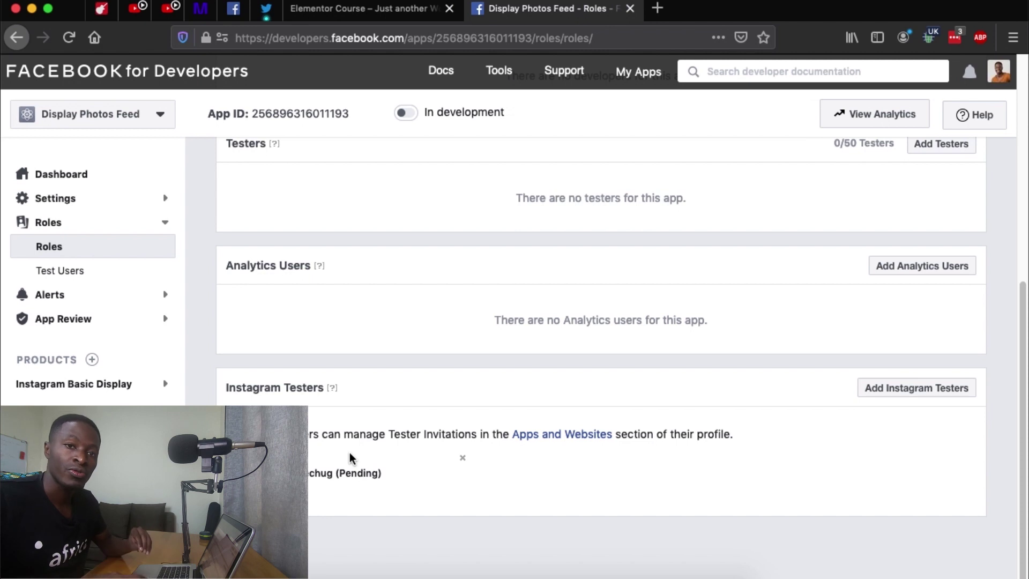
{"action": "left_click", "coordinate": [571, 435]}
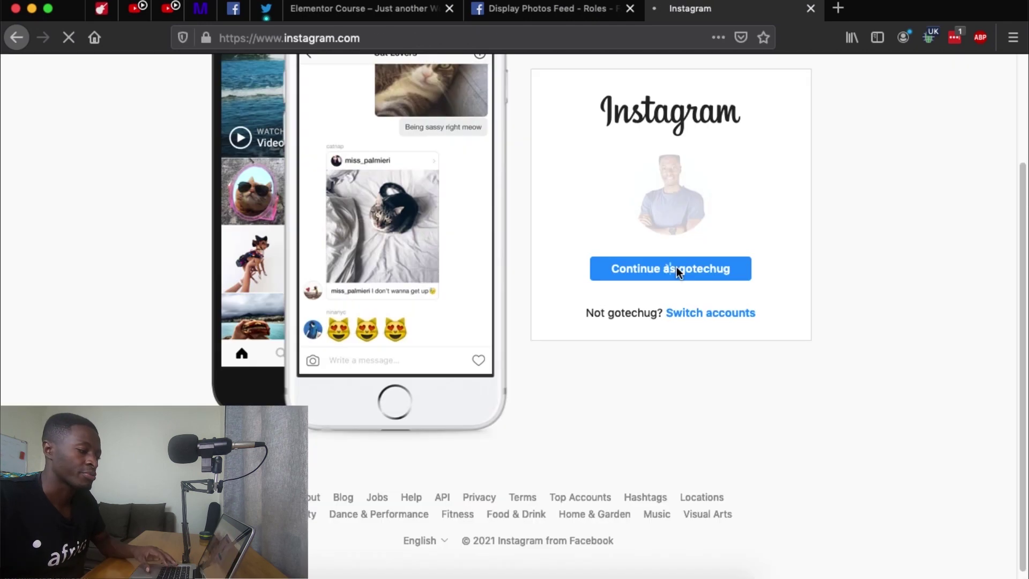
Step: Accept the Display Photos Feed tester invite in Instagram and refresh the Roles page to confirm it
{"action": "left_click", "coordinate": [677, 265]}
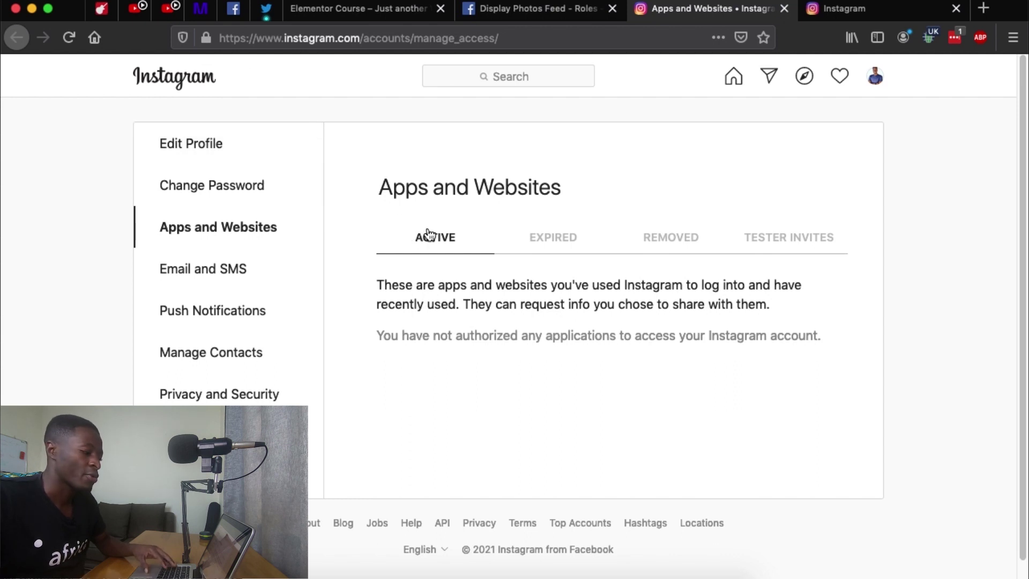
{"action": "left_click", "coordinate": [777, 245]}
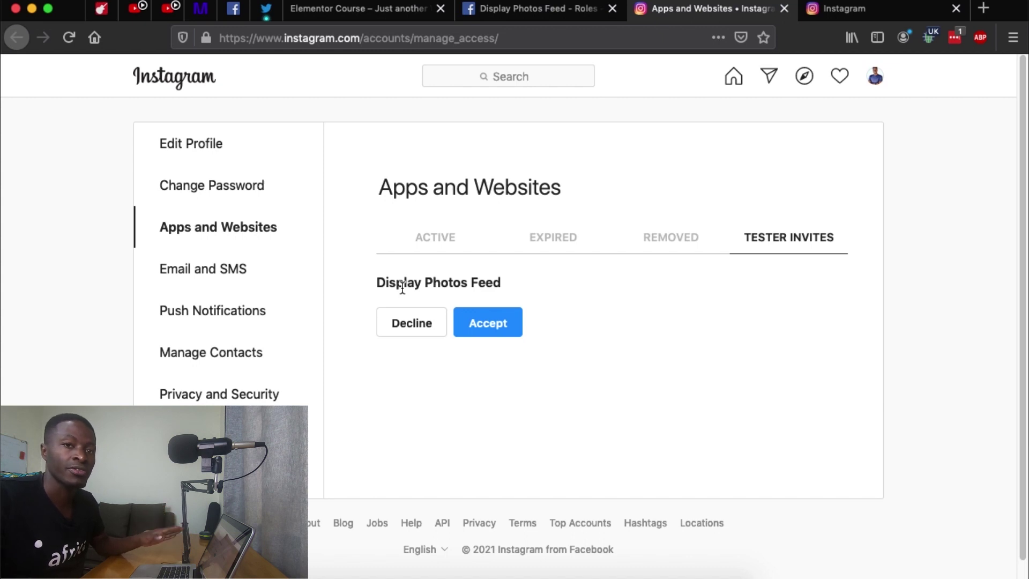
{"action": "left_click", "coordinate": [488, 323]}
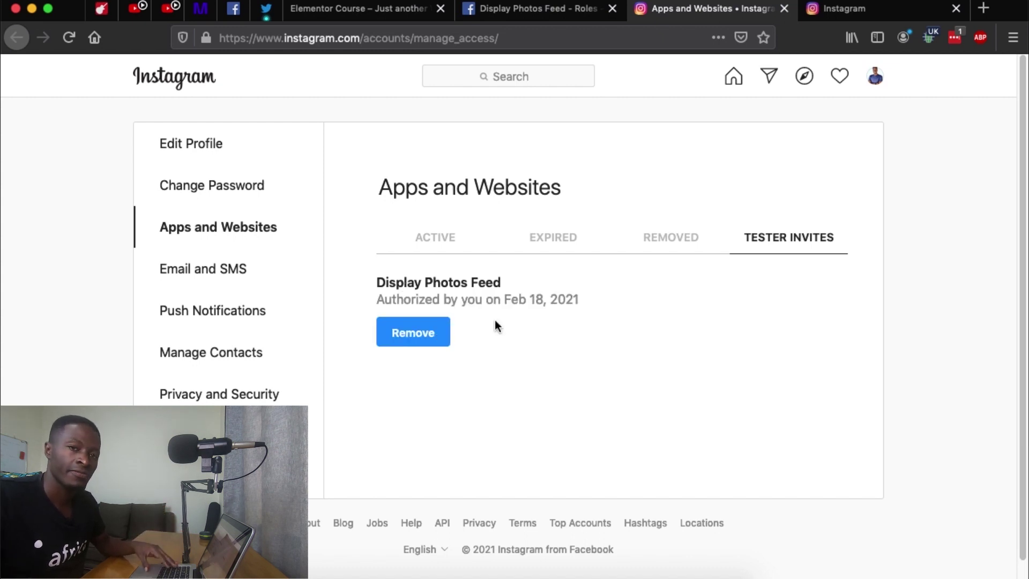
{"action": "left_click", "coordinate": [512, 14]}
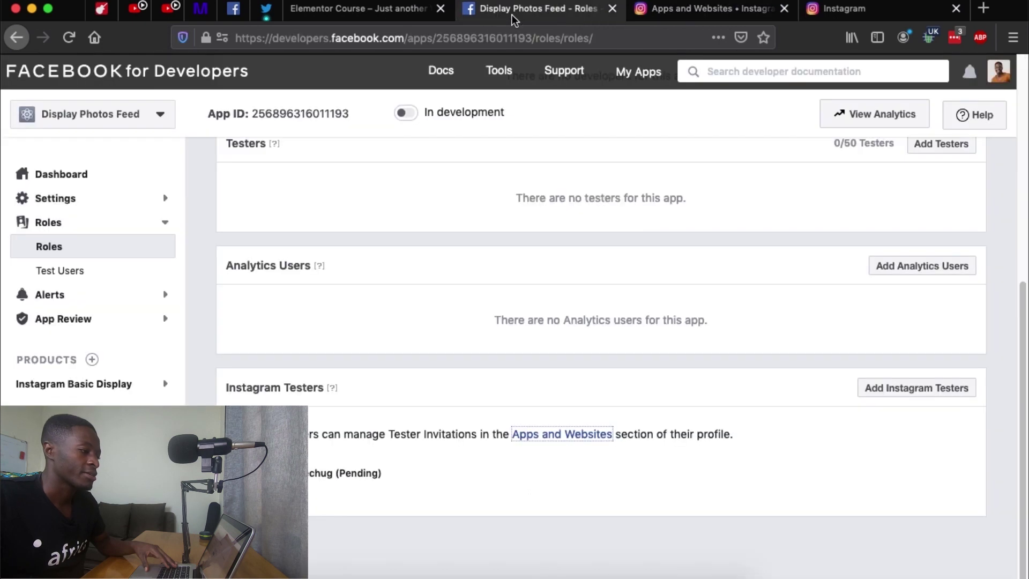
{"action": "left_click", "coordinate": [68, 37]}
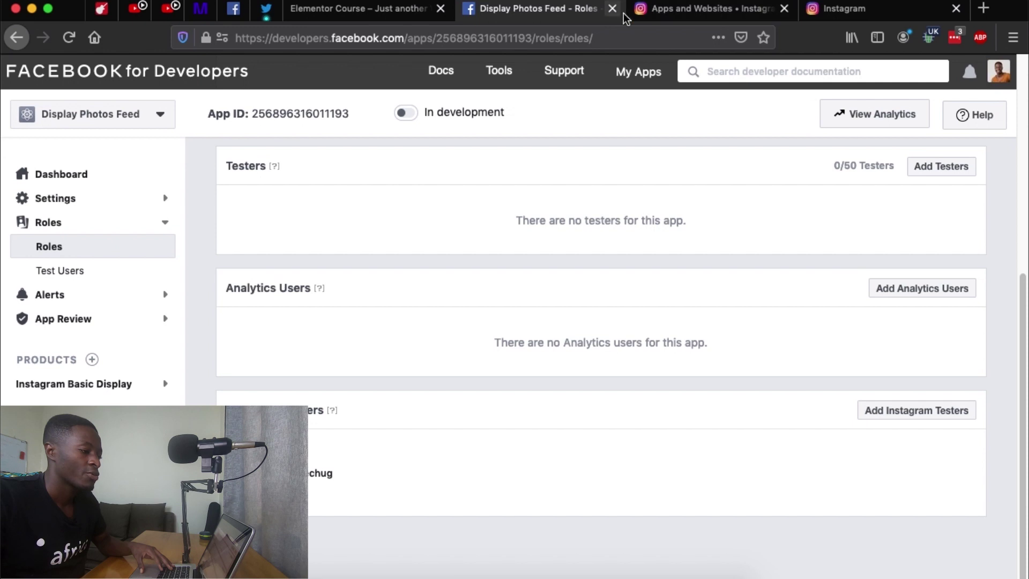
{"action": "left_click", "coordinate": [674, 12]}
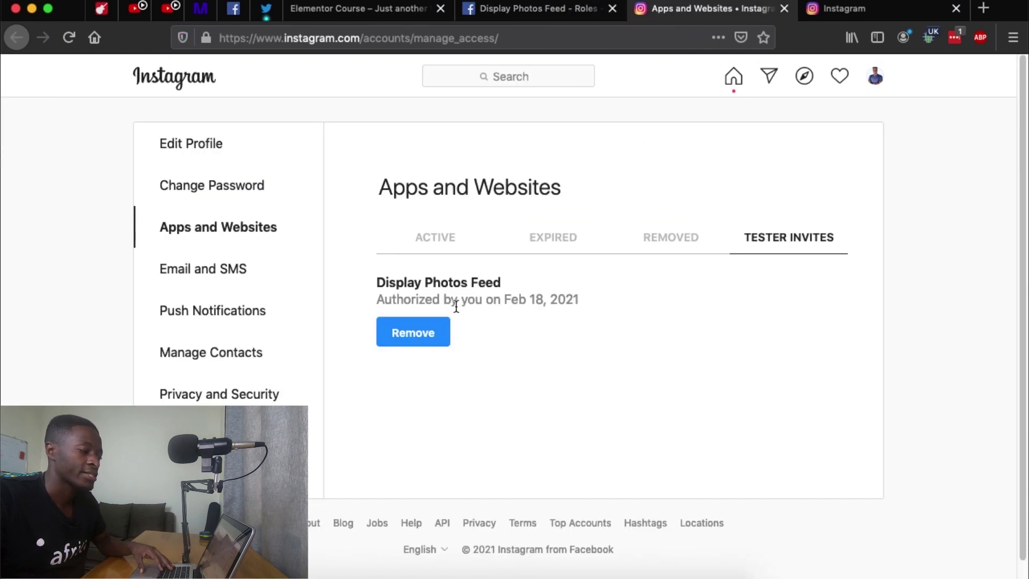
{"action": "left_click", "coordinate": [504, 12]}
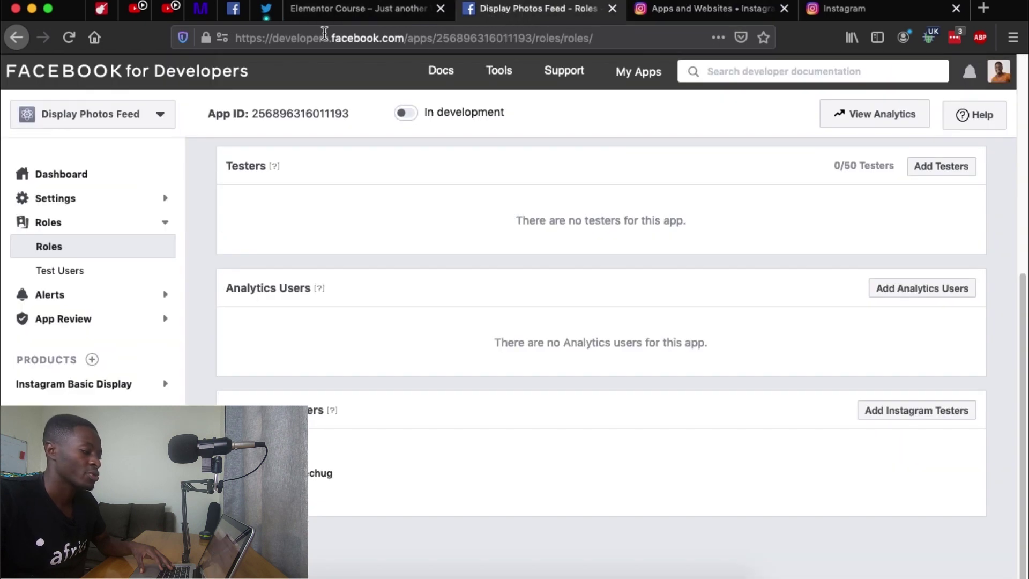
Step: Generate the tester's access token under Instagram Basic Display > Basic Display and copy it
{"action": "left_click", "coordinate": [99, 387]}
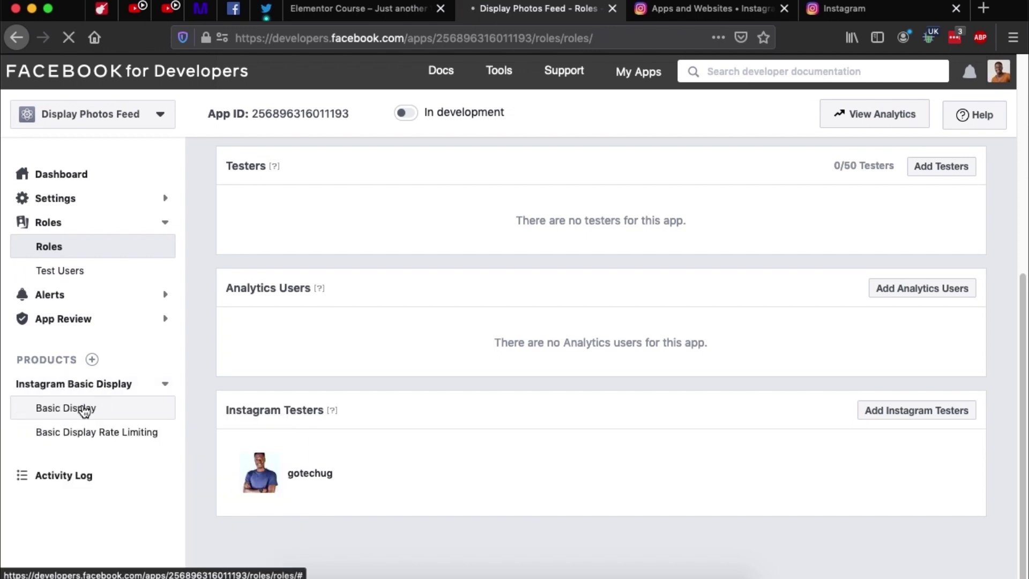
{"action": "left_click", "coordinate": [84, 411]}
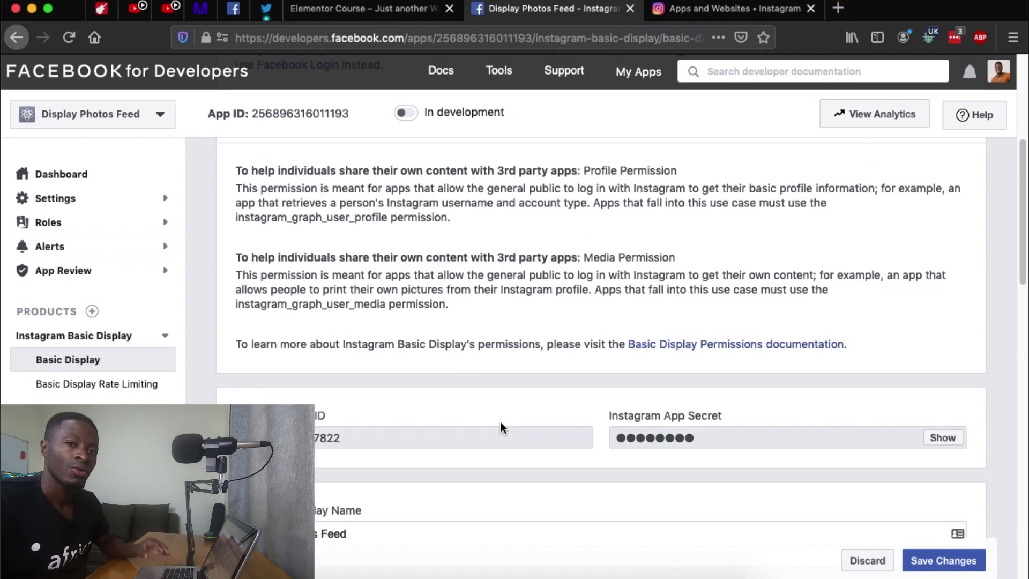
{"action": "scroll", "coordinate": [501, 423], "scroll_direction": "down", "scroll_amount": 8}
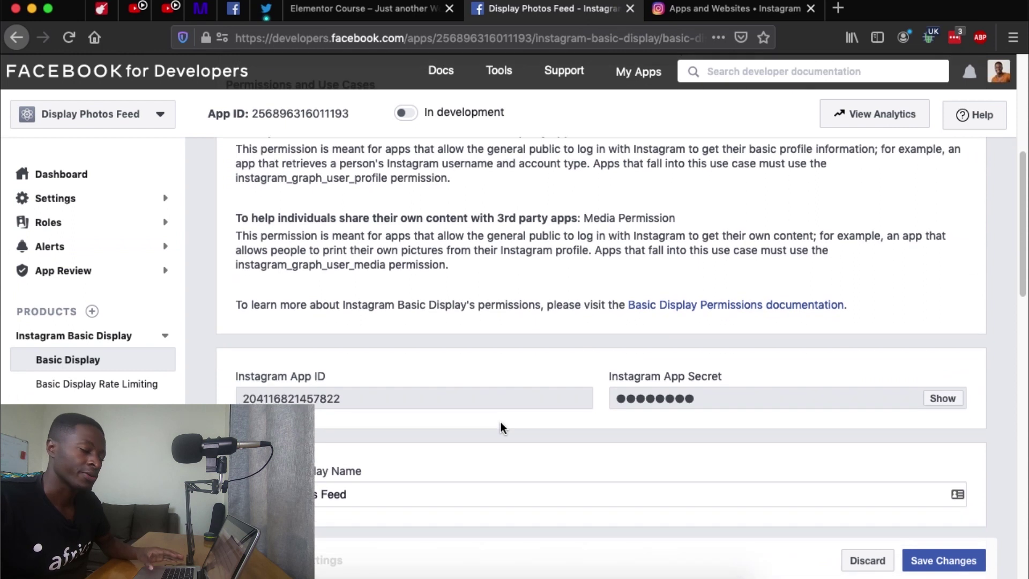
{"action": "scroll", "coordinate": [500, 422], "scroll_direction": "down", "scroll_amount": 10}
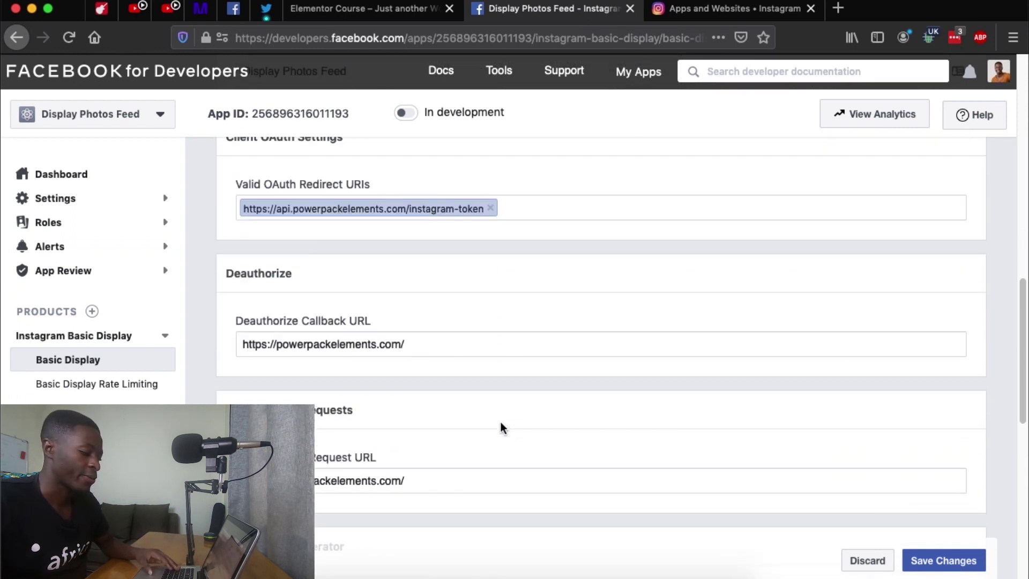
{"action": "scroll", "coordinate": [501, 423], "scroll_direction": "down", "scroll_amount": 2}
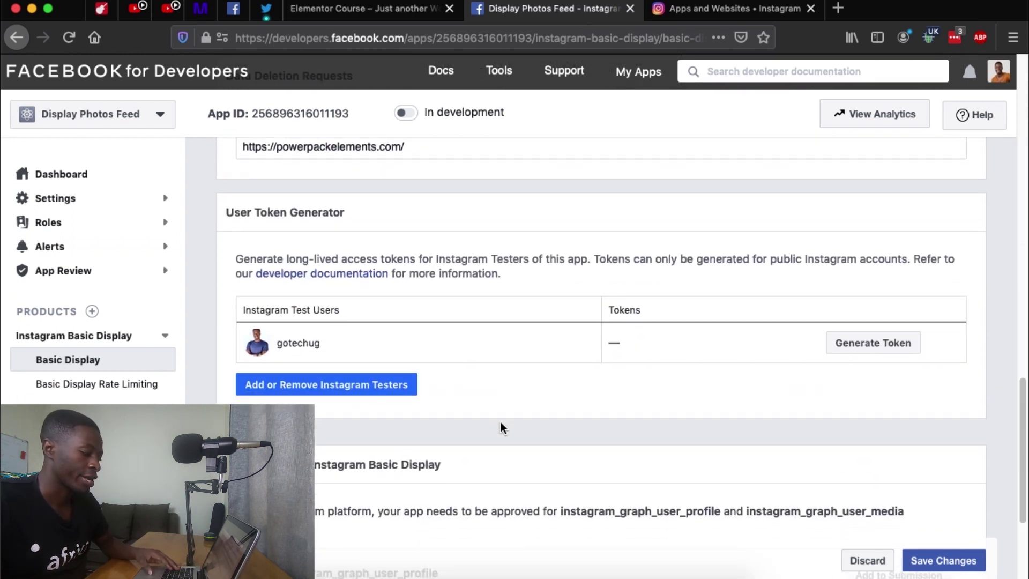
{"action": "left_click", "coordinate": [876, 320]}
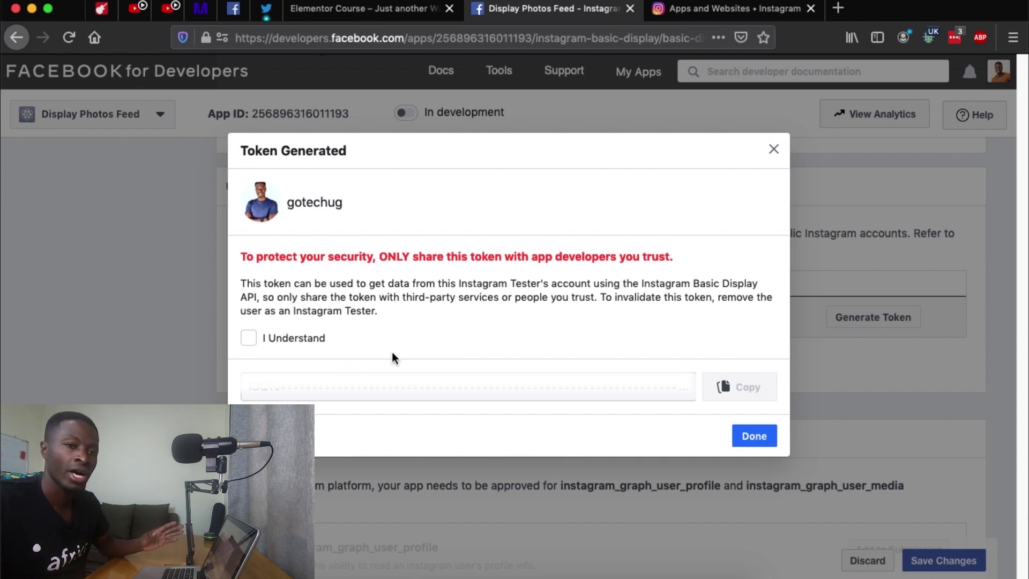
{"action": "left_click", "coordinate": [245, 341]}
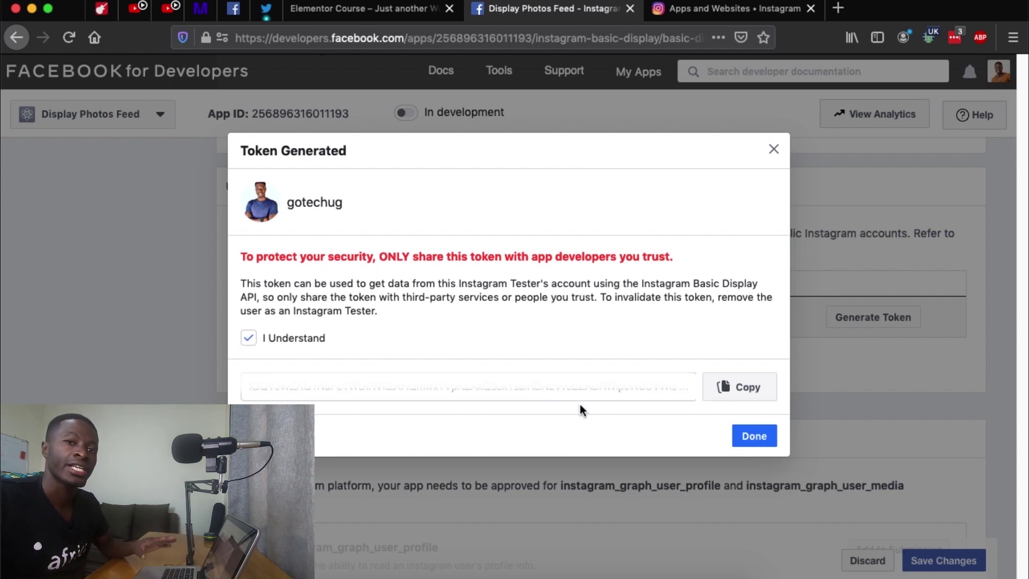
{"action": "left_click", "coordinate": [739, 390]}
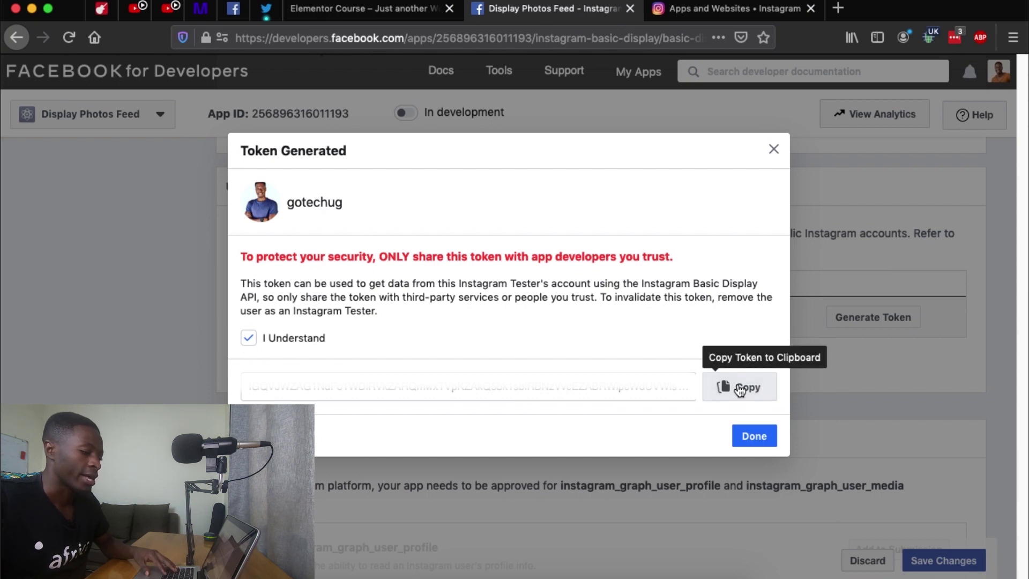
{"action": "left_click", "coordinate": [317, 344]}
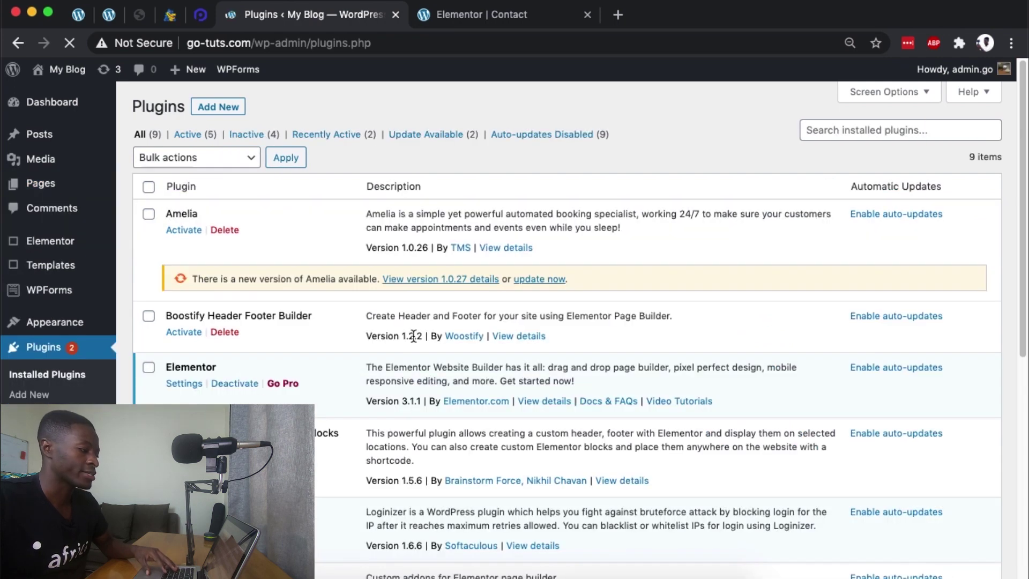
Step: Find and activate the PowerPack Addons for Elementor plugin
{"action": "left_click", "coordinate": [218, 107]}
{"action": "type", "text": "powerpack"}
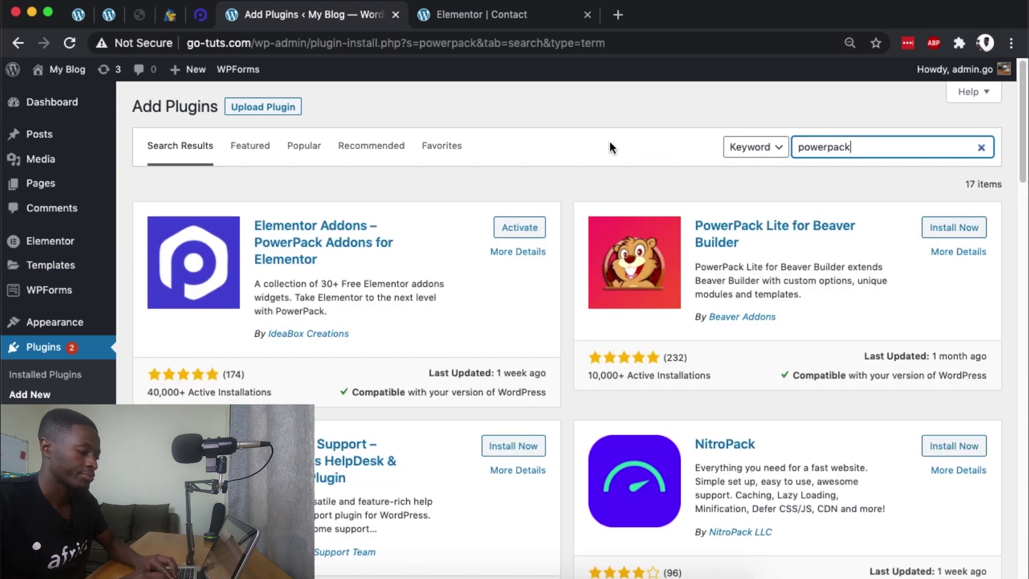
{"action": "left_click", "coordinate": [520, 228]}
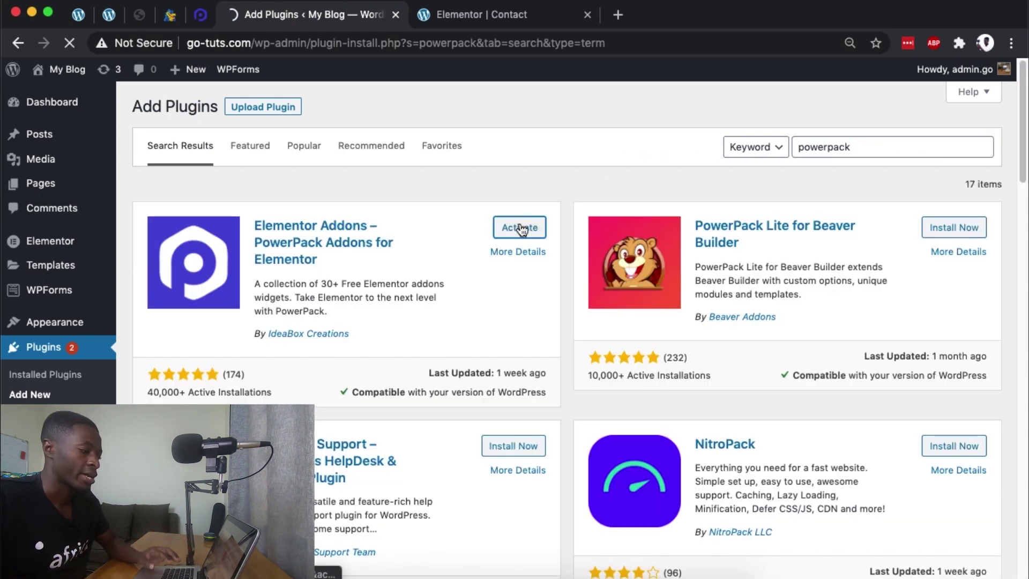
Step: Check the PowerPack settings to confirm the Instagram Feed widget is enabled
{"action": "scroll", "coordinate": [520, 229], "scroll_direction": "down", "scroll_amount": 5}
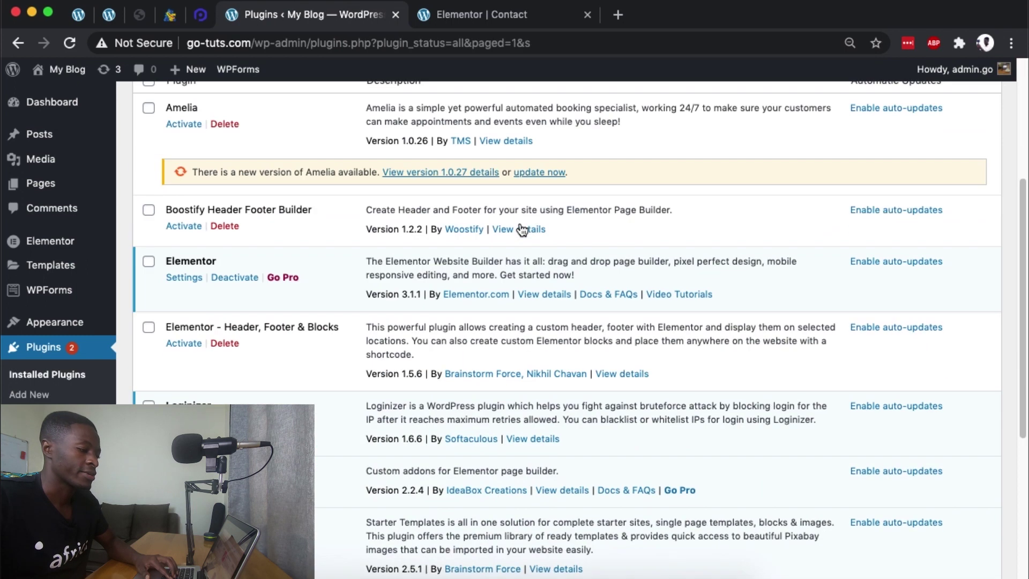
{"action": "scroll", "coordinate": [520, 228], "scroll_direction": "down", "scroll_amount": 4}
{"action": "left_click", "coordinate": [240, 269]}
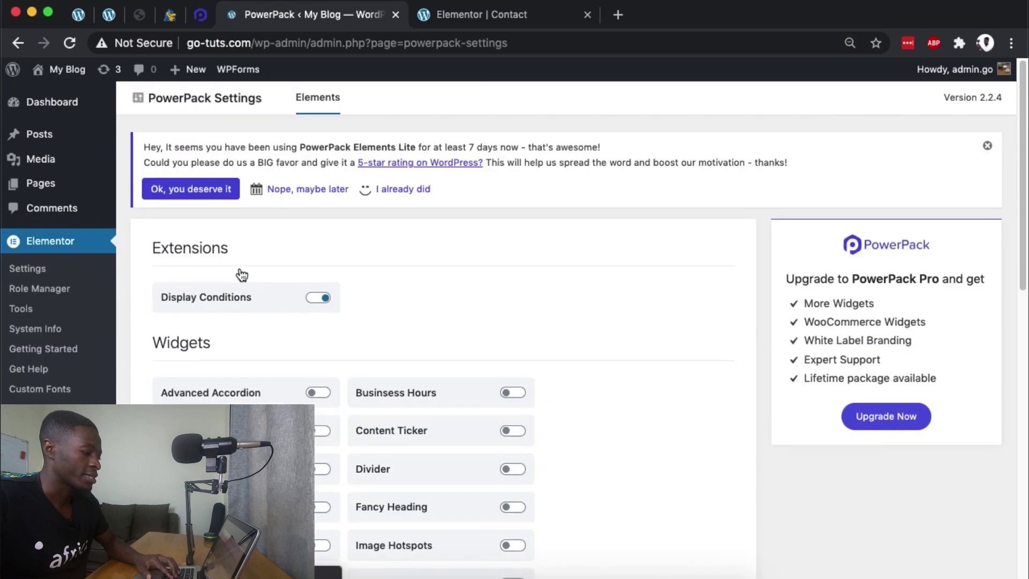
{"action": "scroll", "coordinate": [464, 274], "scroll_direction": "down", "scroll_amount": 5}
{"action": "scroll", "coordinate": [463, 274], "scroll_direction": "down", "scroll_amount": 1}
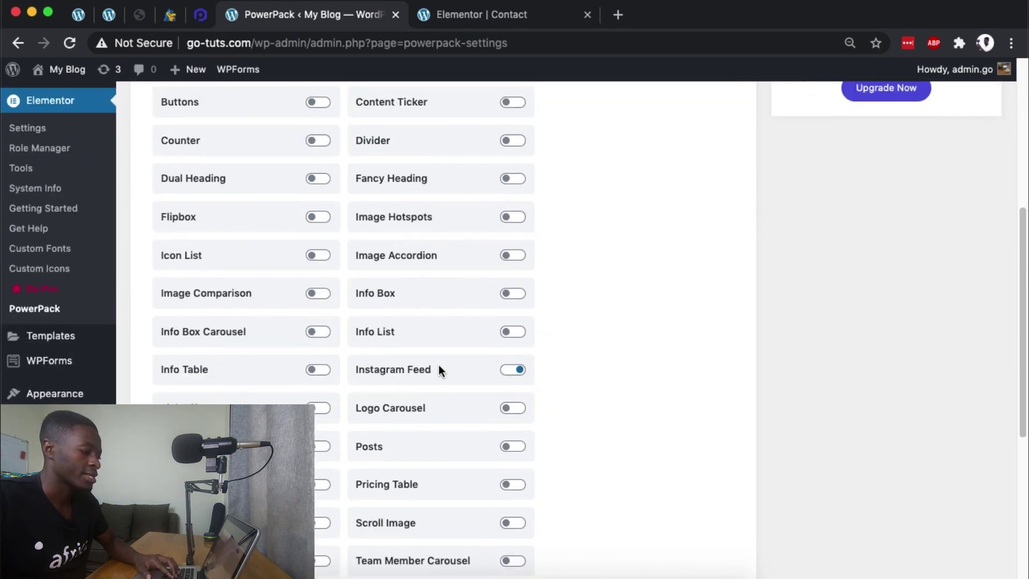
{"action": "scroll", "coordinate": [441, 365], "scroll_direction": "up", "scroll_amount": 5}
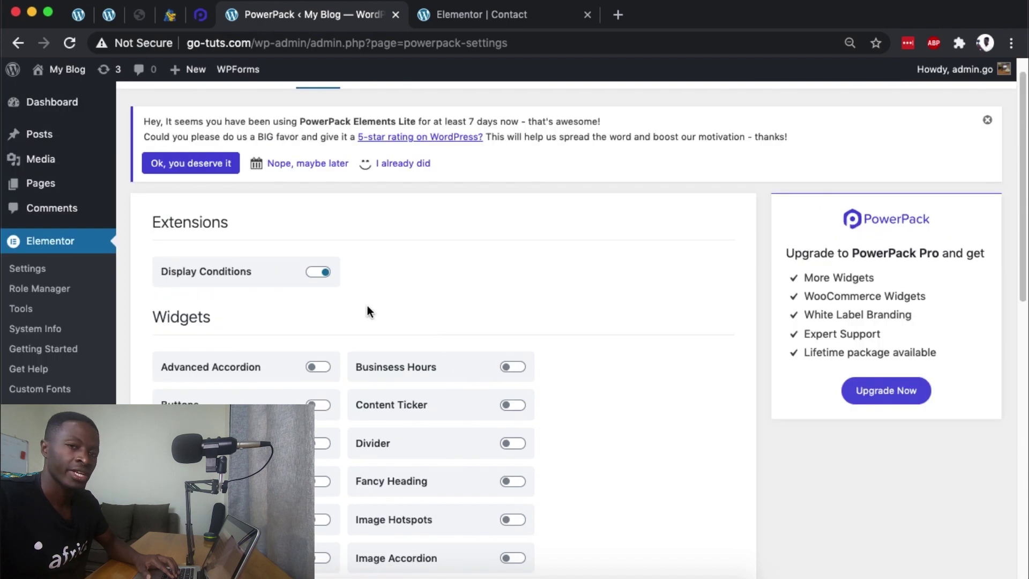
Step: Look over the site's pages list and return to the Contact page in Elementor
{"action": "left_click", "coordinate": [94, 190]}
{"action": "scroll", "coordinate": [386, 223], "scroll_direction": "down", "scroll_amount": 1}
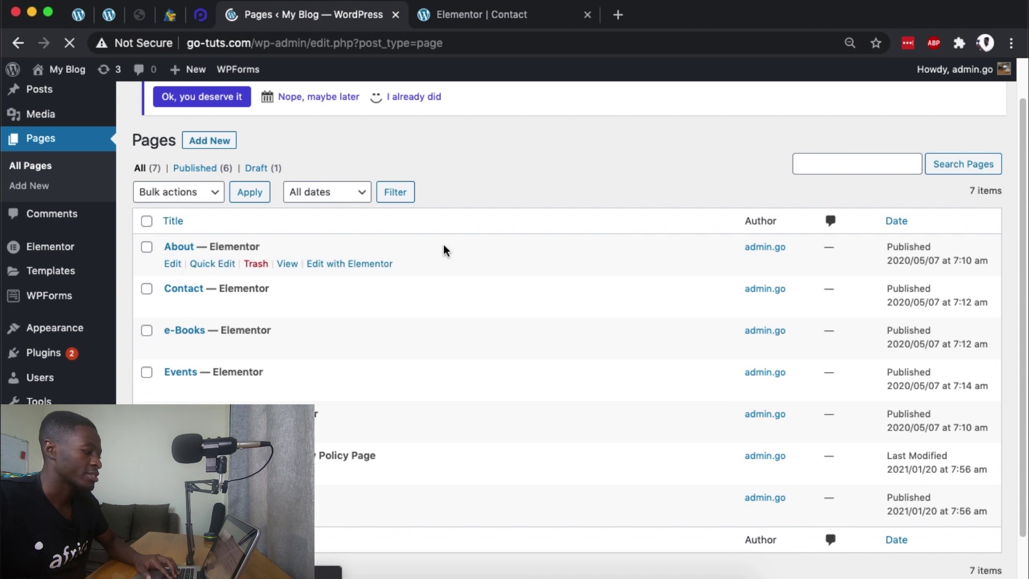
{"action": "scroll", "coordinate": [443, 246], "scroll_direction": "down", "scroll_amount": 1}
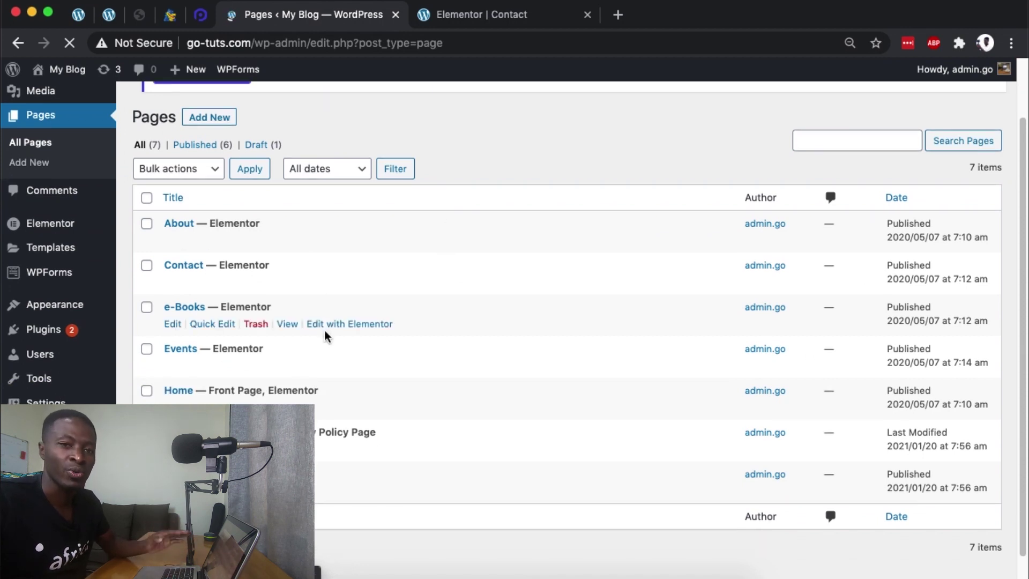
{"action": "left_click", "coordinate": [482, 17]}
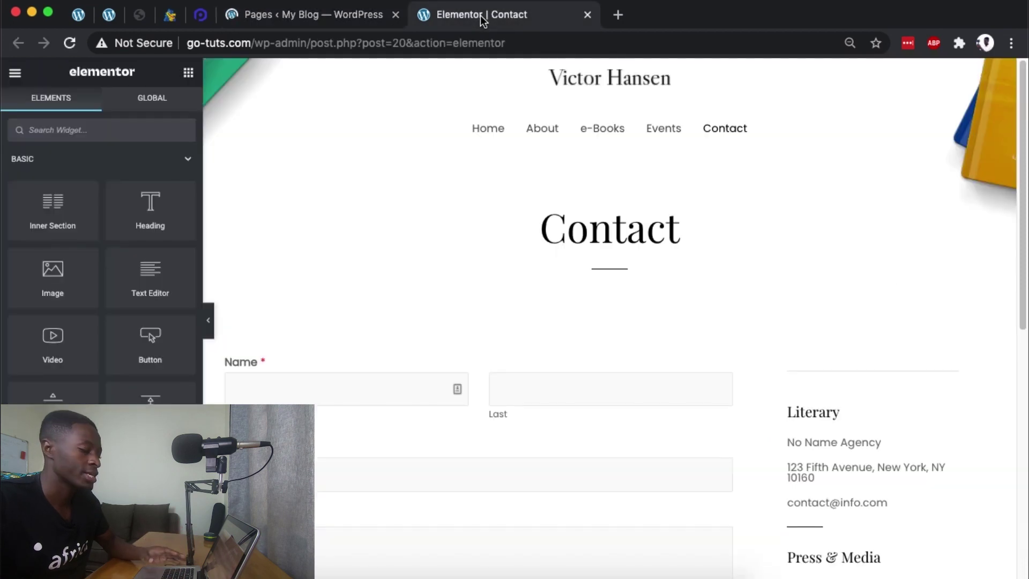
Step: Reload the Elementor editor and add a single-column section above the contact form
{"action": "left_click", "coordinate": [70, 43]}
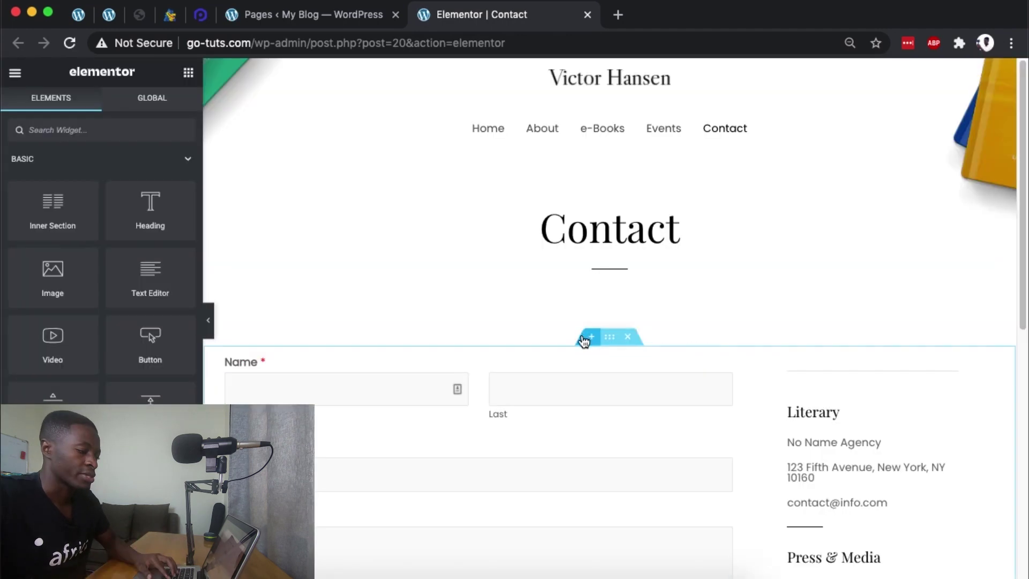
{"action": "left_click", "coordinate": [585, 338]}
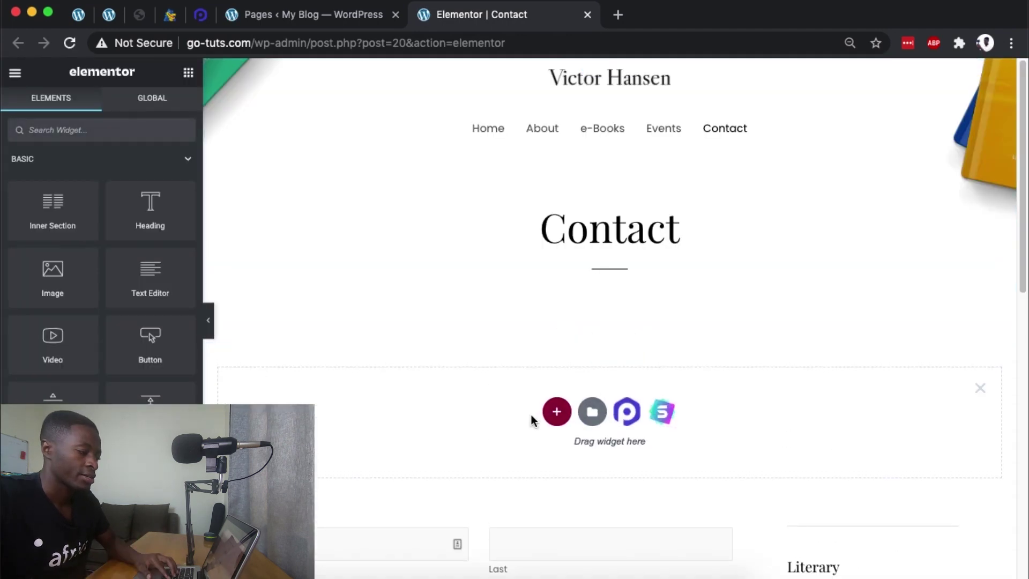
{"action": "left_click", "coordinate": [556, 412]}
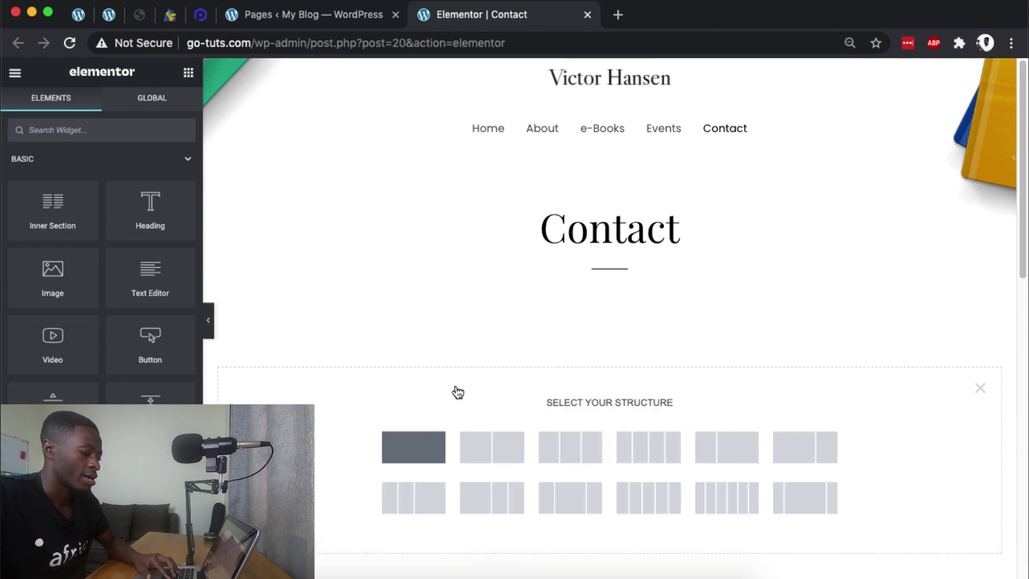
{"action": "left_click", "coordinate": [413, 446]}
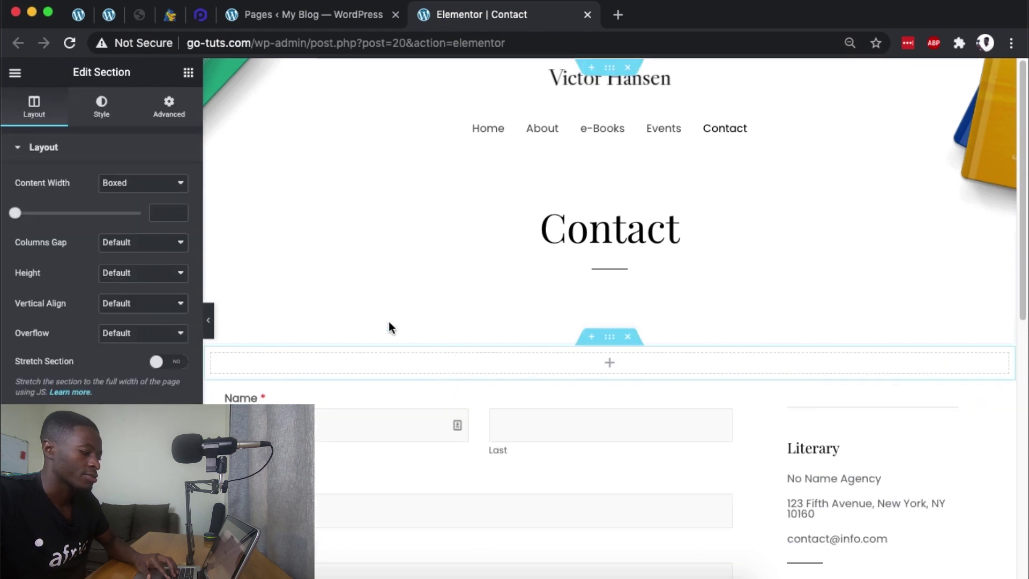
Step: Search the widgets for 'inst' and drop the Instagram Feed widget into the new section
{"action": "left_click", "coordinate": [188, 73]}
{"action": "type", "text": "insta"}
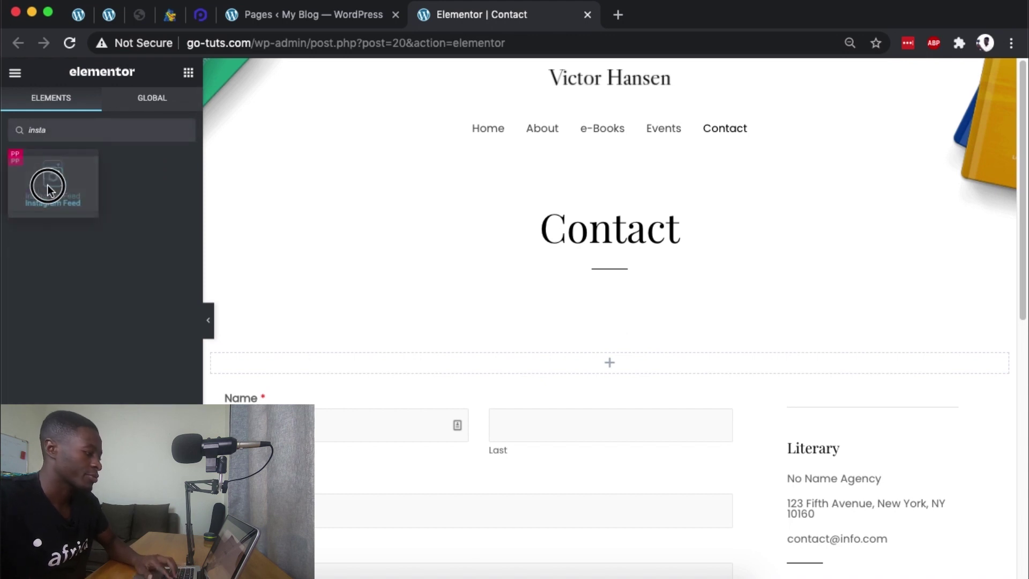
{"action": "left_click_drag", "start_coordinate": [48, 182], "coordinate": [624, 363]}
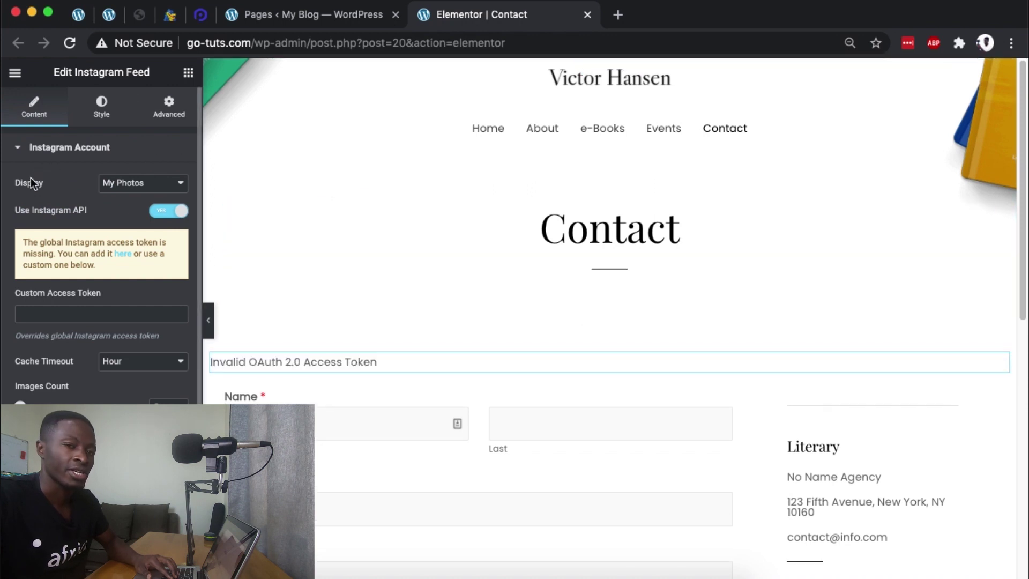
{"action": "left_click", "coordinate": [62, 317]}
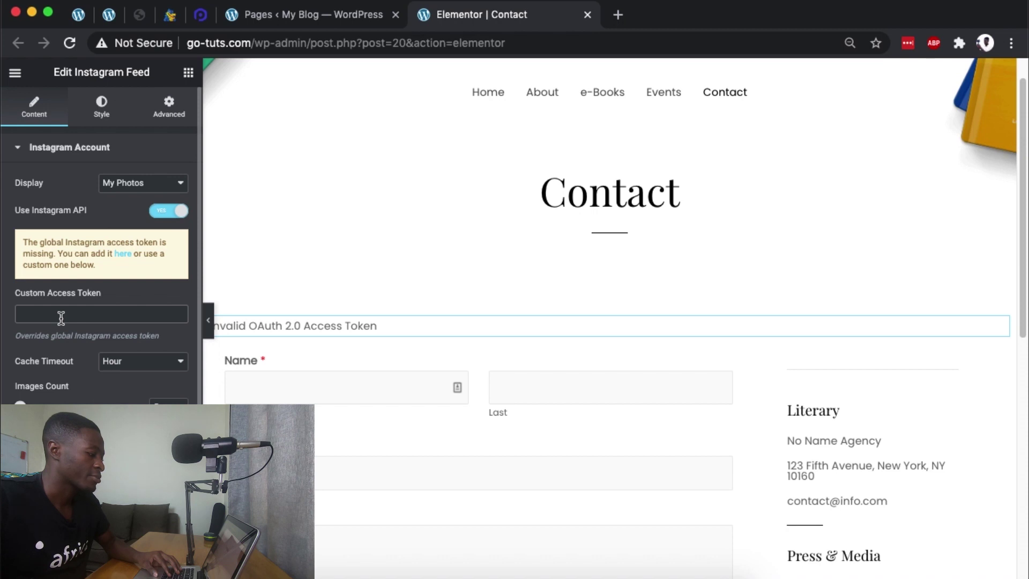
Step: Paste the access token, enter the image count, and switch to Standard Resolution images
{"action": "key", "text": "super+v"}
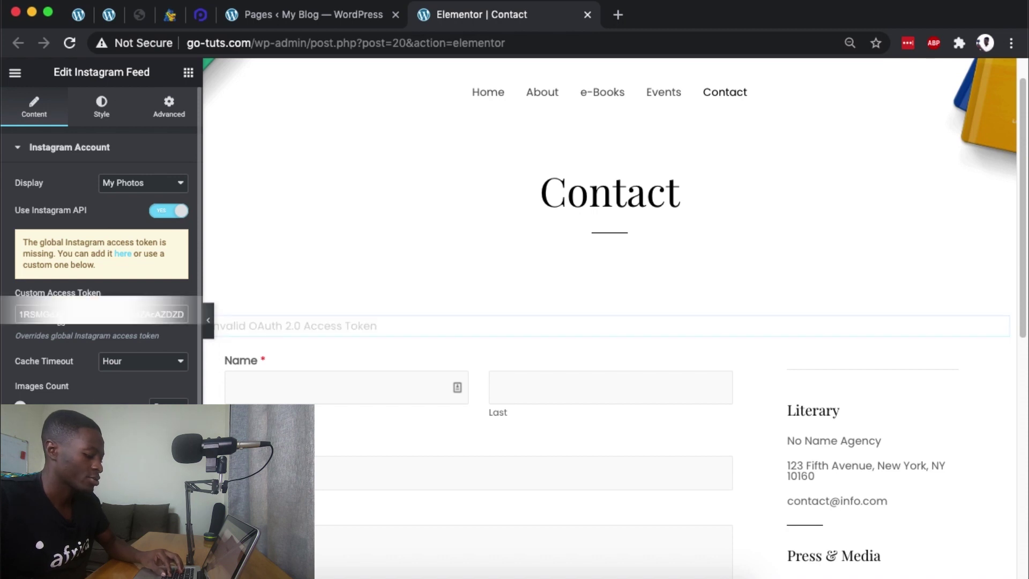
{"action": "scroll", "coordinate": [126, 362], "scroll_direction": "down", "scroll_amount": 1}
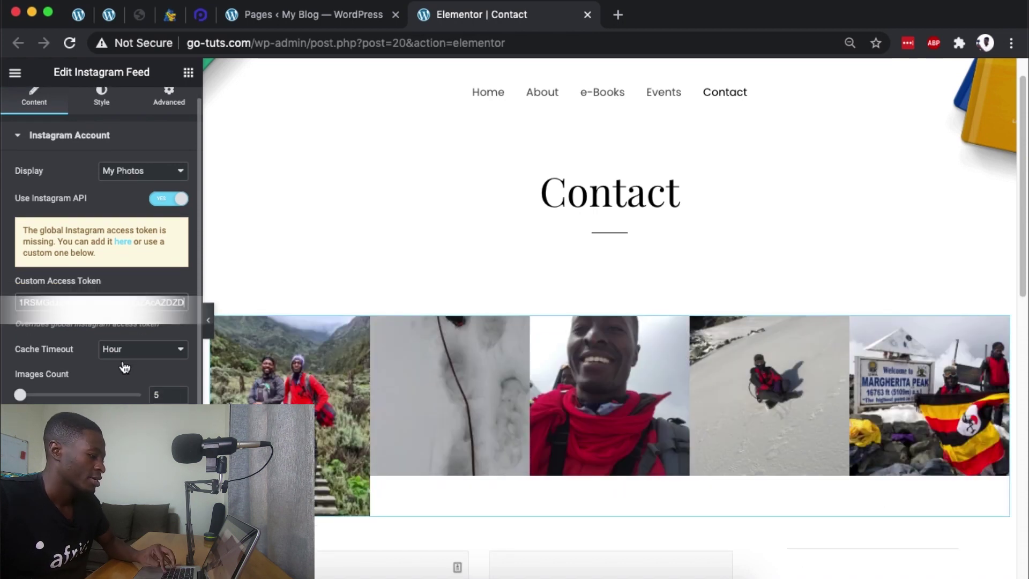
{"action": "type", "text": "1"}
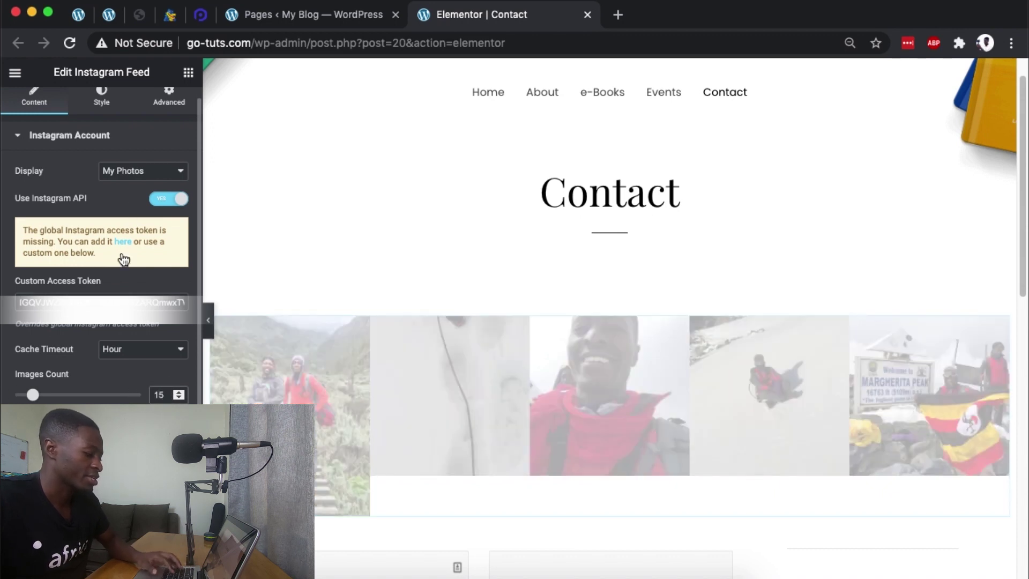
{"action": "left_click", "coordinate": [107, 423]}
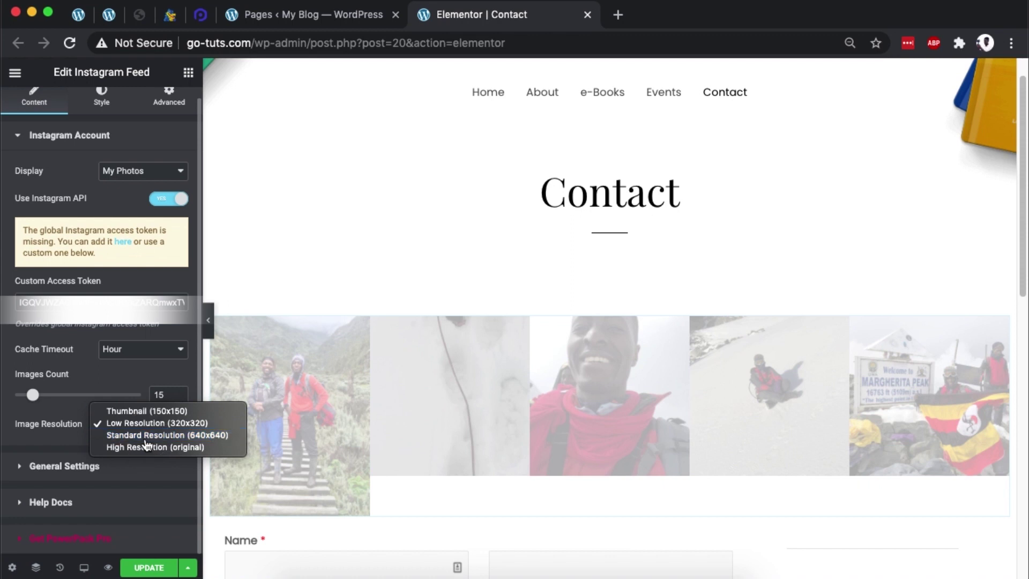
{"action": "left_click", "coordinate": [139, 434]}
Step: Set the feed grid's column count and enable the lightbox for photos
{"action": "left_click", "coordinate": [64, 466]}
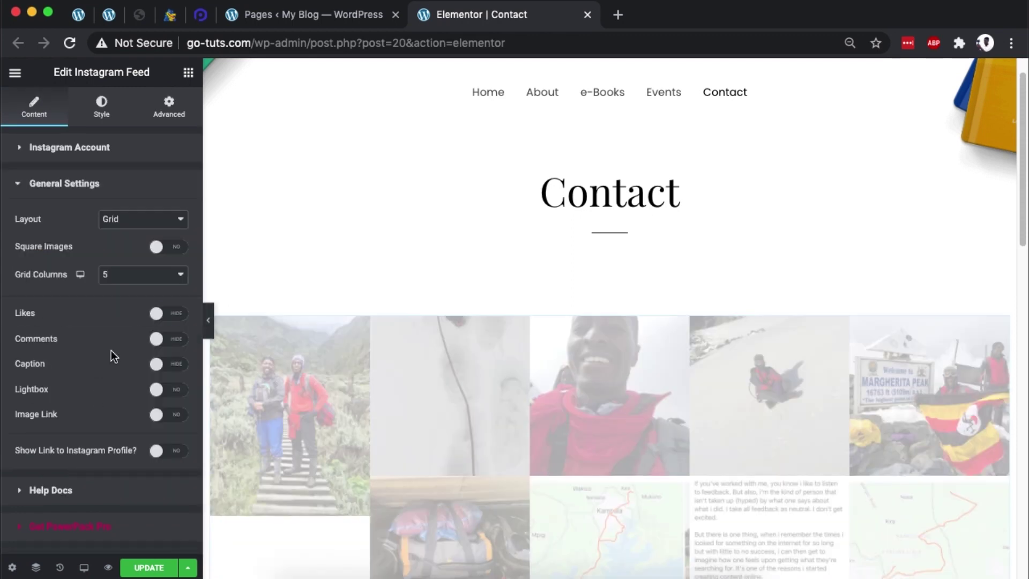
{"action": "left_click", "coordinate": [138, 275]}
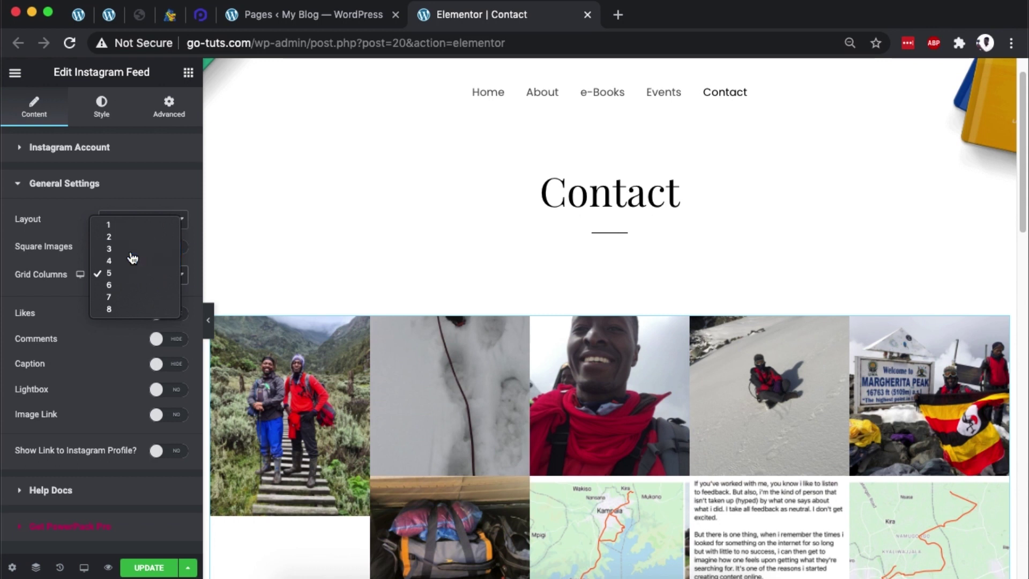
{"action": "left_click", "coordinate": [134, 249]}
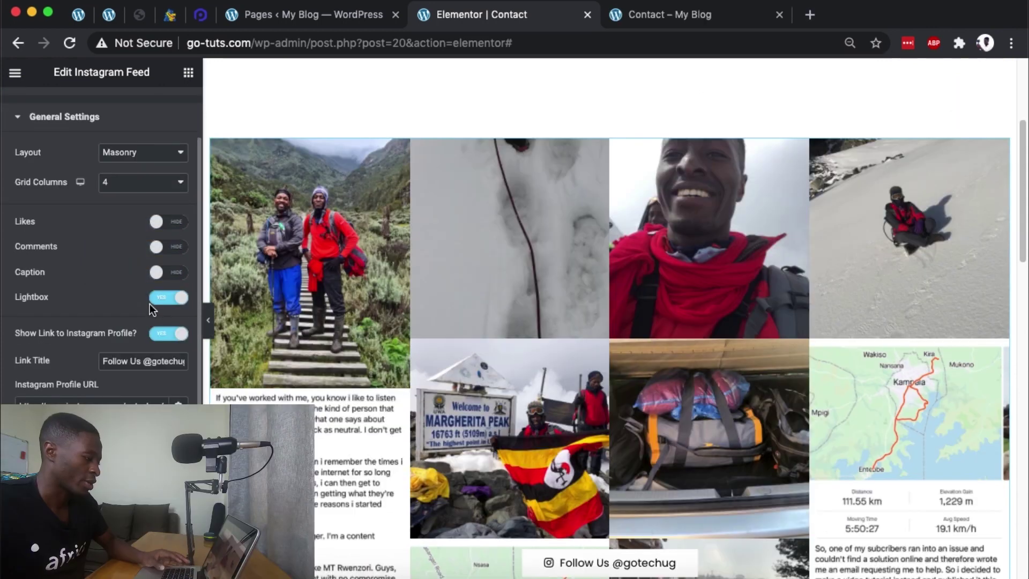
{"action": "left_click", "coordinate": [161, 297]}
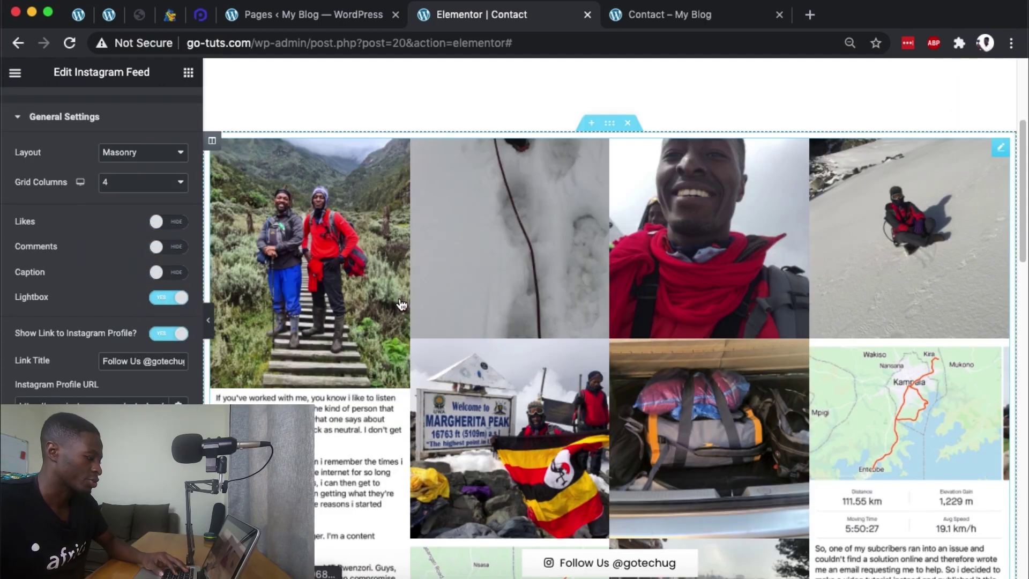
Step: Edit the profile link title and check the Instagram profile URL
{"action": "scroll", "coordinate": [402, 304], "scroll_direction": "down", "scroll_amount": 5}
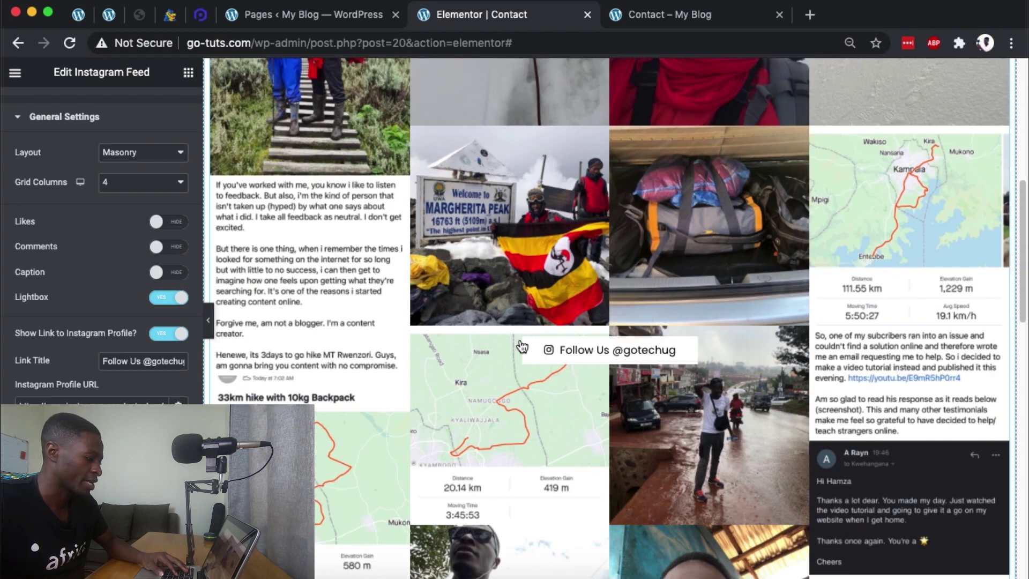
{"action": "left_click_drag", "start_coordinate": [142, 361], "coordinate": [187, 362]}
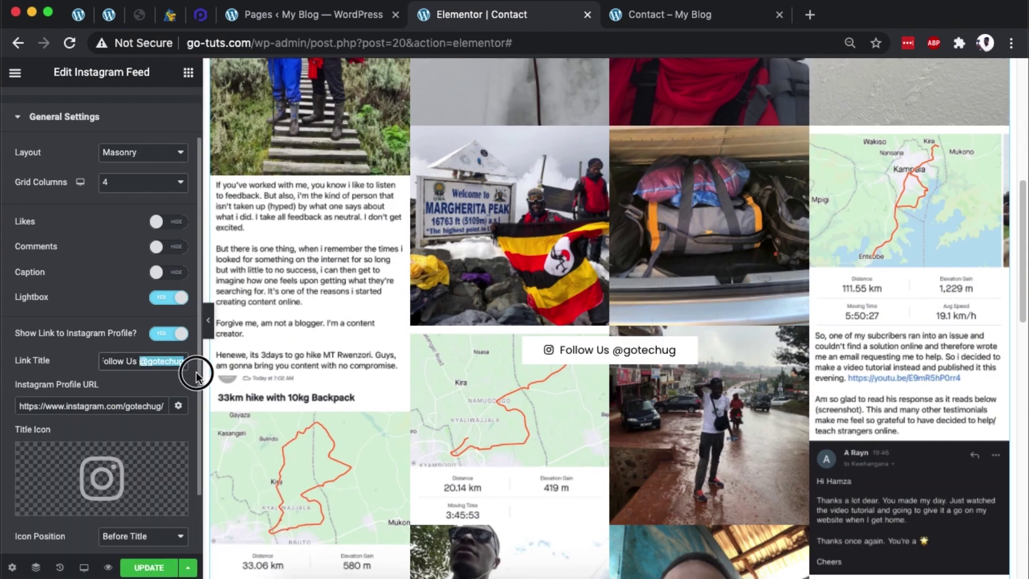
{"action": "left_click", "coordinate": [108, 408]}
{"action": "left_click_drag", "start_coordinate": [160, 406], "coordinate": [16, 406]}
Step: Update the page and view the feed in the live preview
{"action": "scroll", "coordinate": [148, 504], "scroll_direction": "down", "scroll_amount": 2}
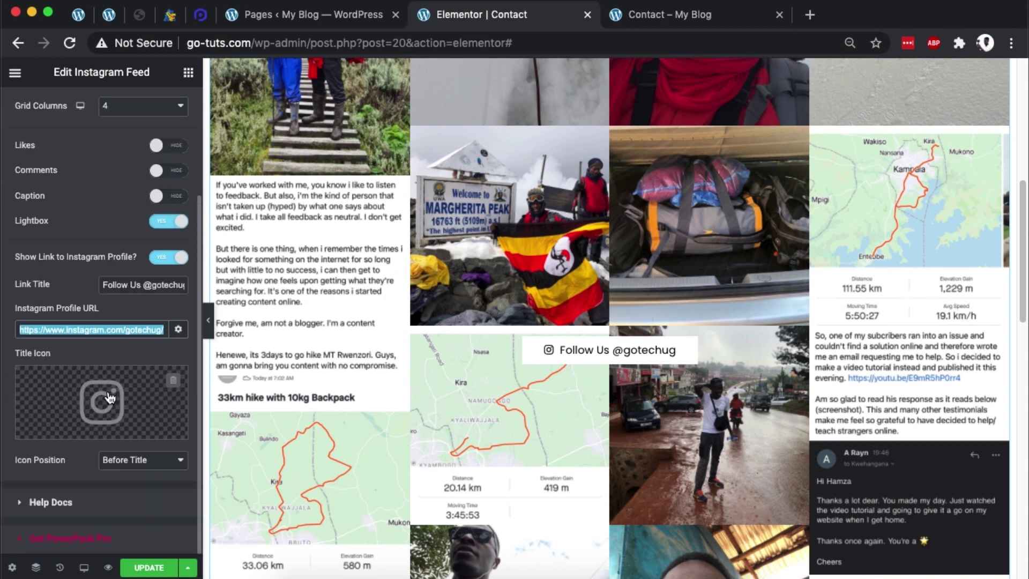
{"action": "left_click", "coordinate": [154, 568]}
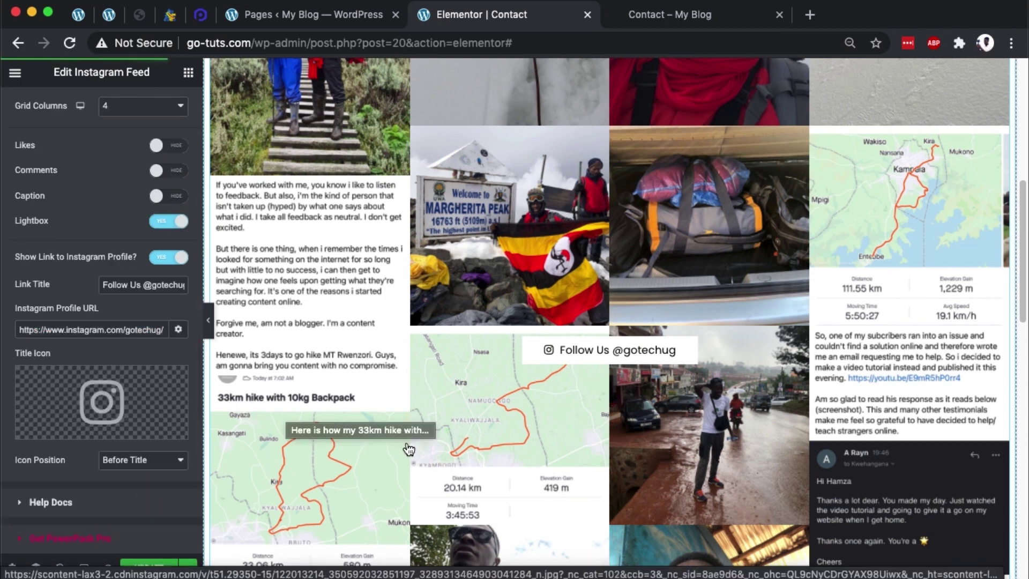
{"action": "key", "text": "ctrl+Tab"}
{"action": "scroll", "coordinate": [591, 232], "scroll_direction": "up", "scroll_amount": 15}
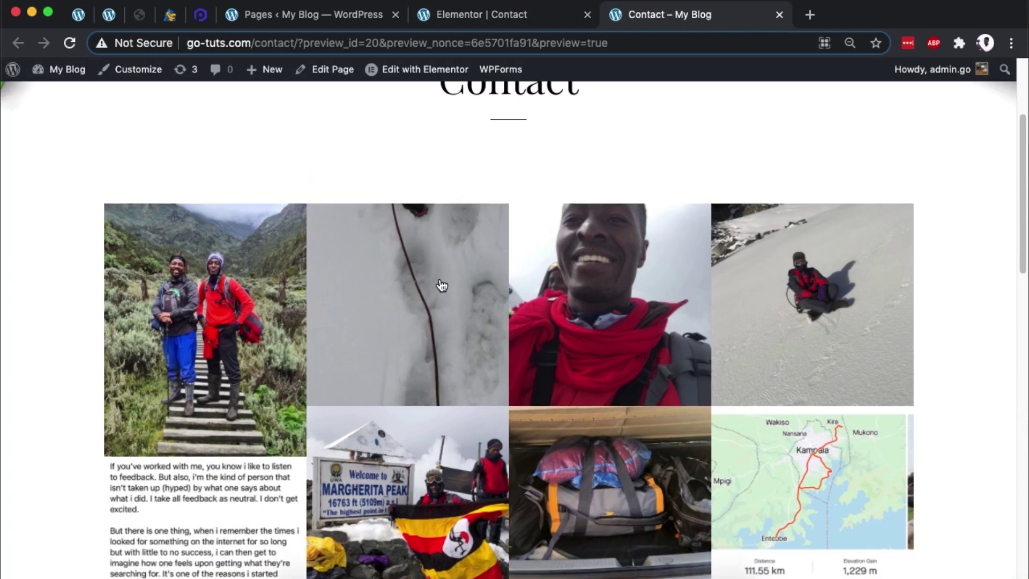
Step: Set the feed's column gap and rows gap to 3 in the Style tab's layout options
{"action": "left_click", "coordinate": [471, 16]}
{"action": "scroll", "coordinate": [108, 163], "scroll_direction": "up", "scroll_amount": 5}
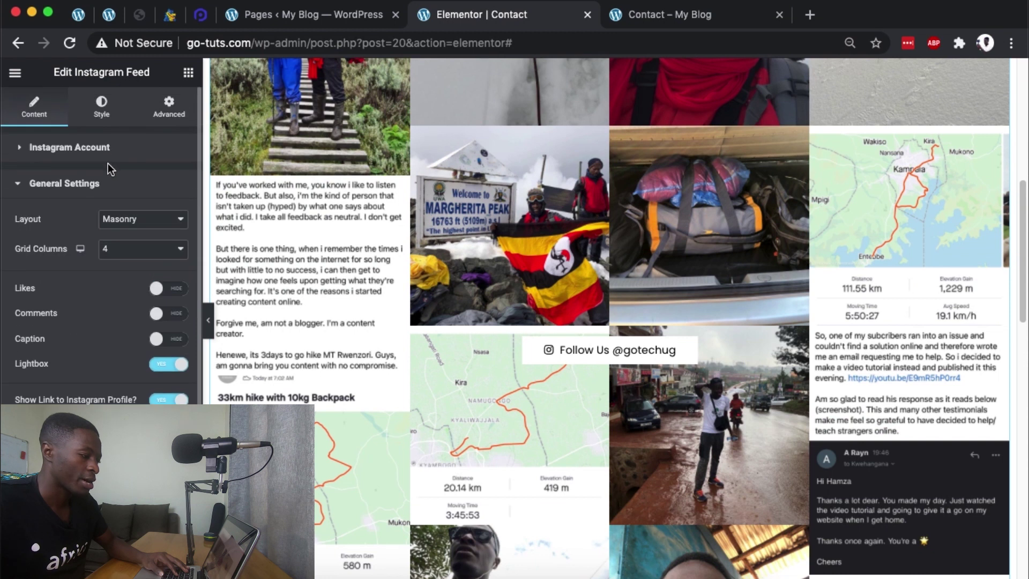
{"action": "left_click", "coordinate": [101, 110]}
{"action": "left_click", "coordinate": [75, 290]}
{"action": "left_click", "coordinate": [43, 146]}
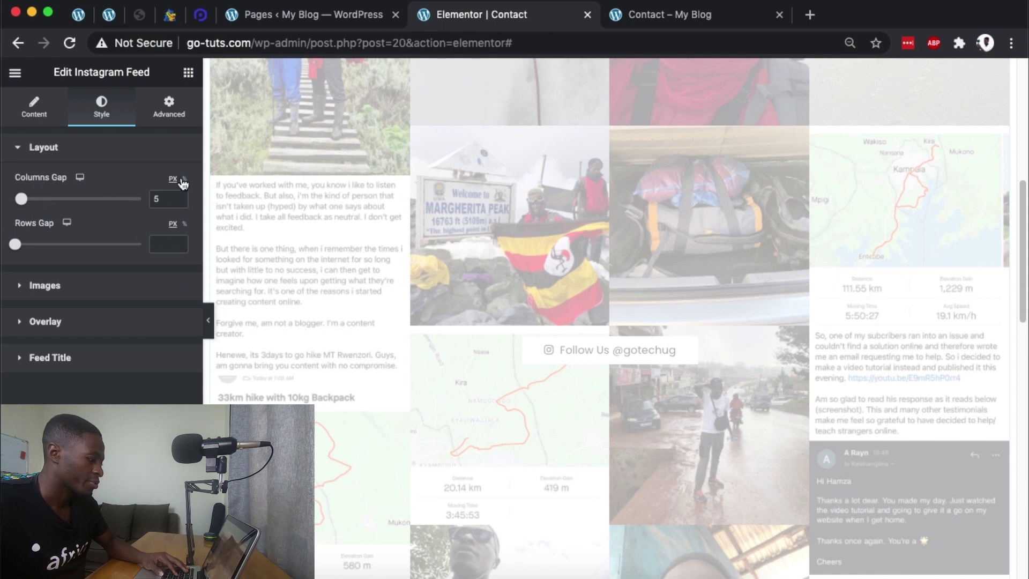
{"action": "left_click", "coordinate": [19, 201]}
{"action": "double_click", "coordinate": [160, 244]}
{"action": "type", "text": "3"}
{"action": "left_click", "coordinate": [146, 331]}
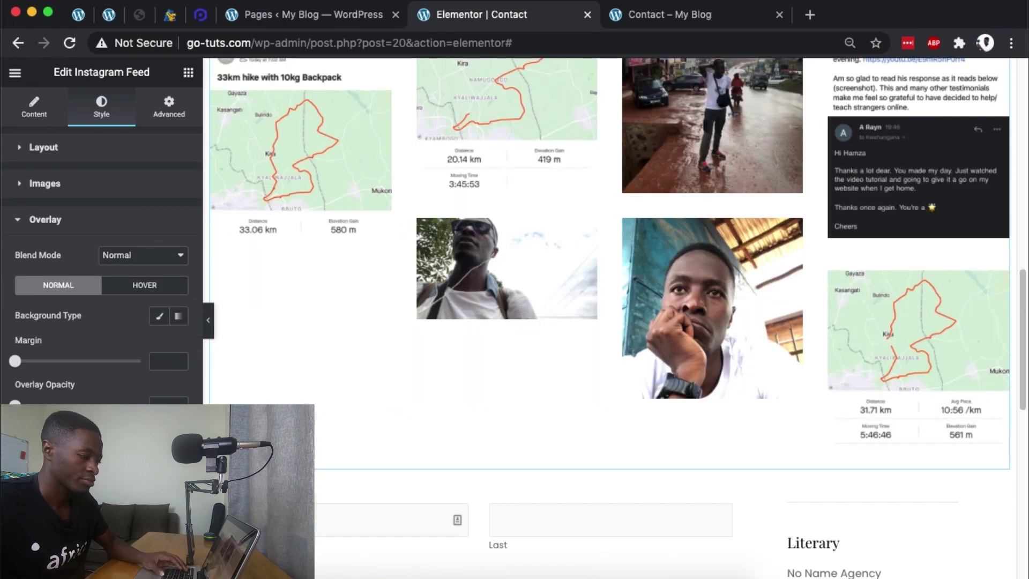
{"action": "left_click", "coordinate": [50, 252]}
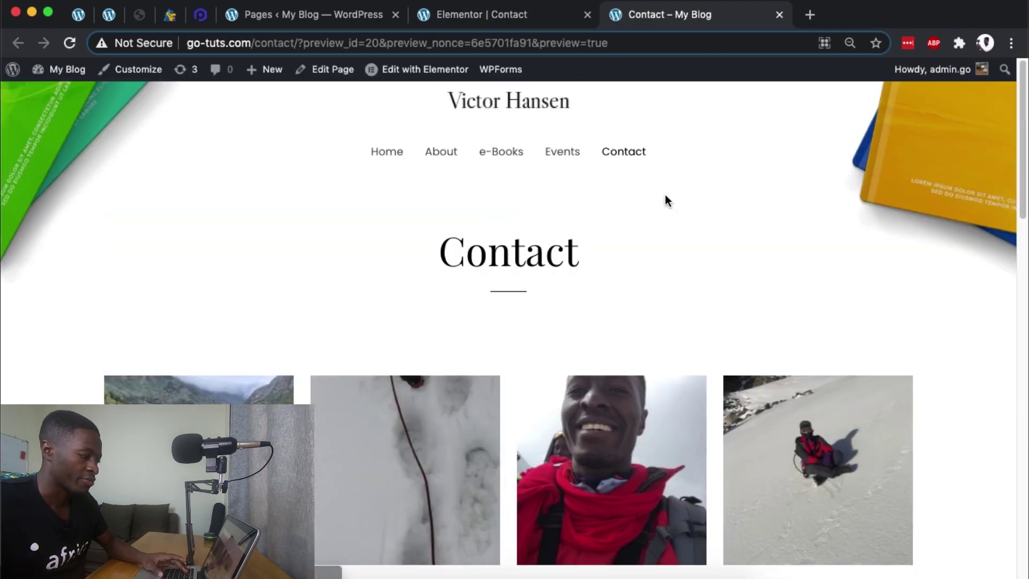
{"action": "scroll", "coordinate": [665, 200], "scroll_direction": "down", "scroll_amount": 15}
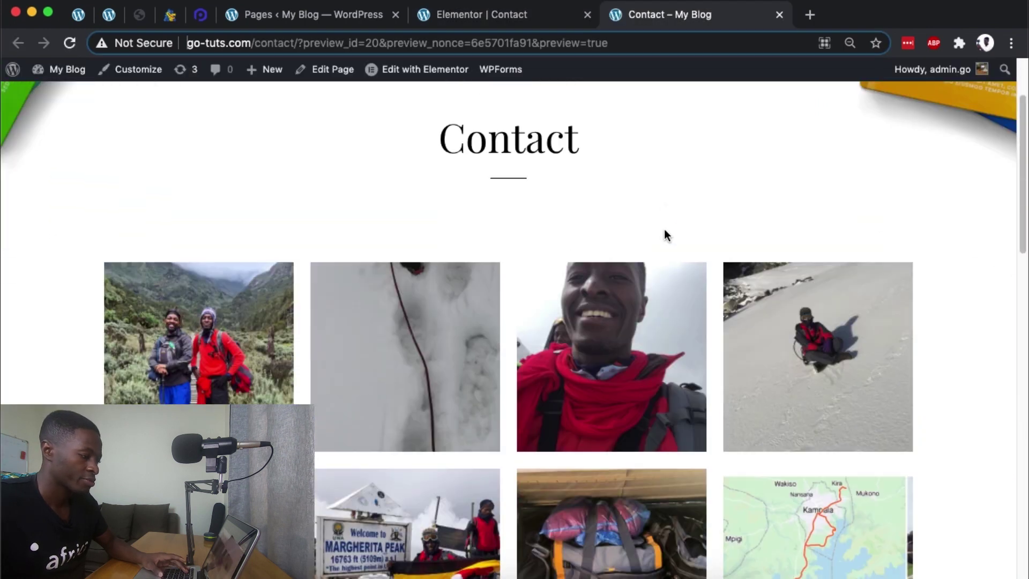
{"action": "scroll", "coordinate": [587, 265], "scroll_direction": "up", "scroll_amount": 15}
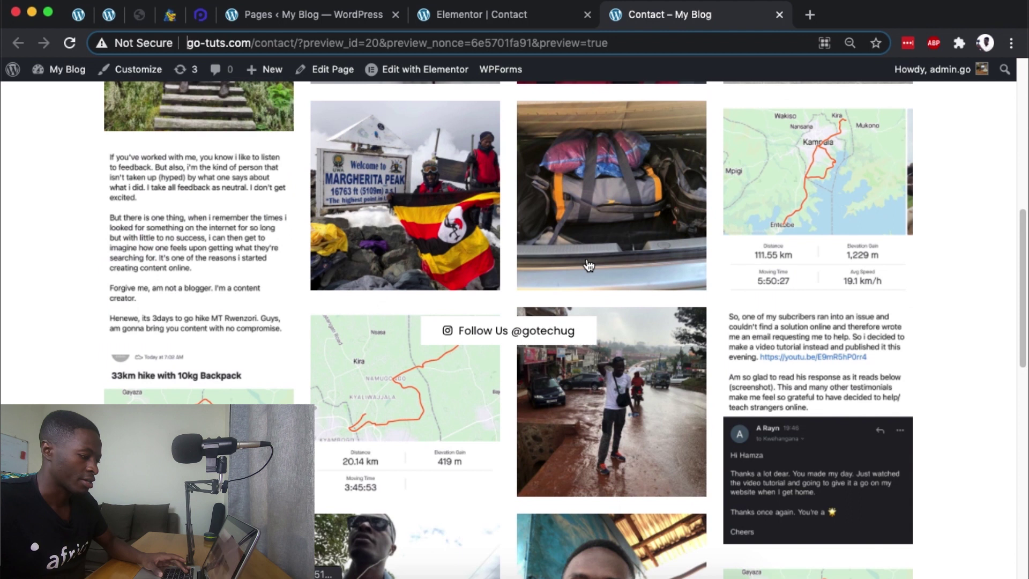
{"action": "left_click", "coordinate": [631, 248]}
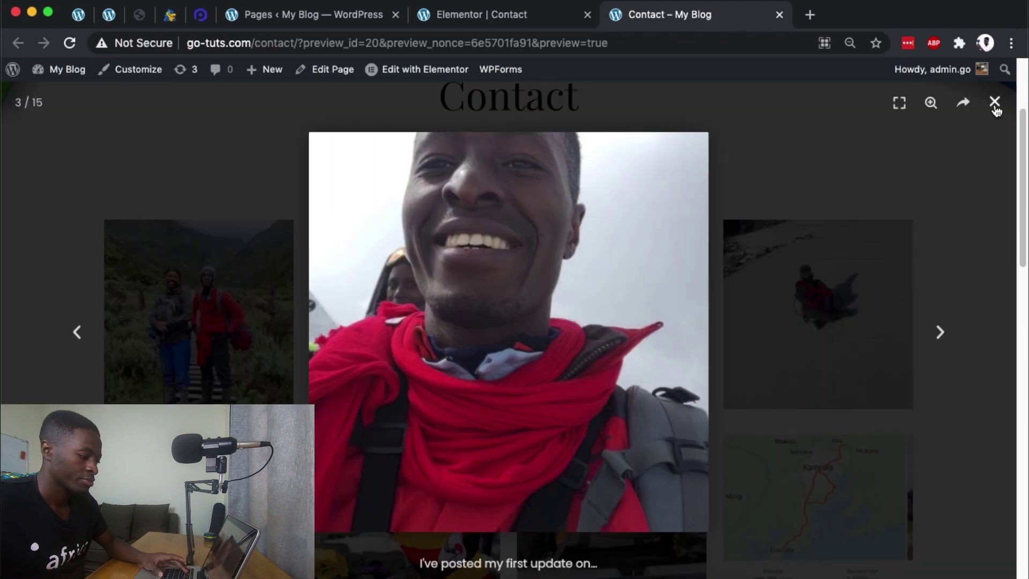
{"action": "left_click", "coordinate": [995, 107]}
{"action": "scroll", "coordinate": [252, 260], "scroll_direction": "down", "scroll_amount": 3}
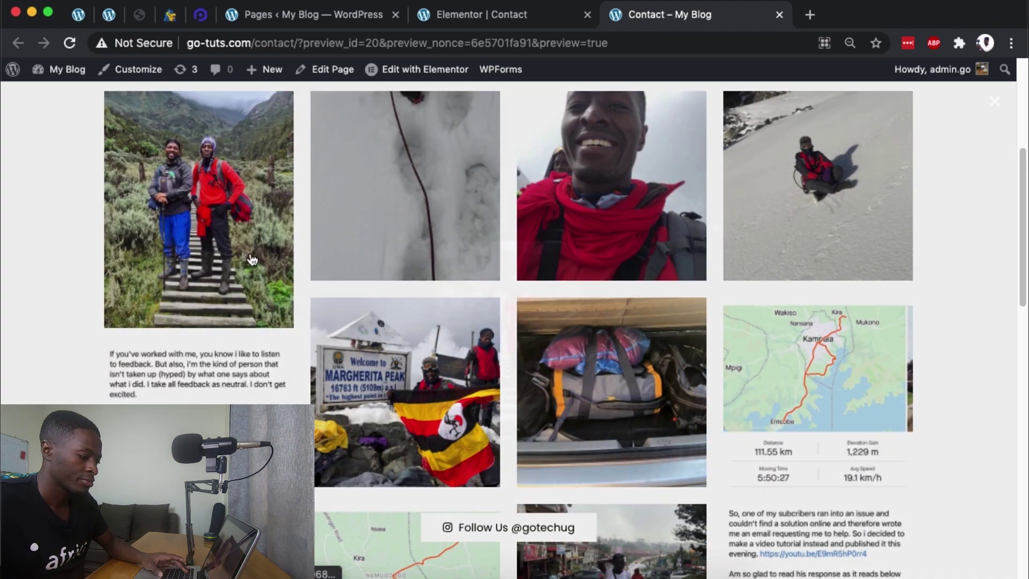
{"action": "left_click", "coordinate": [252, 260]}
{"action": "left_click", "coordinate": [991, 107]}
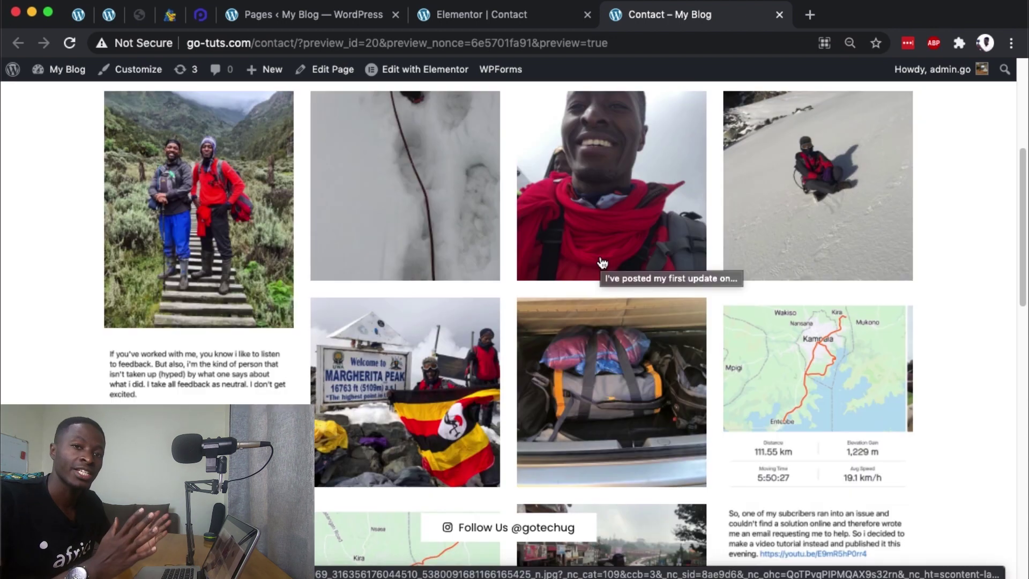